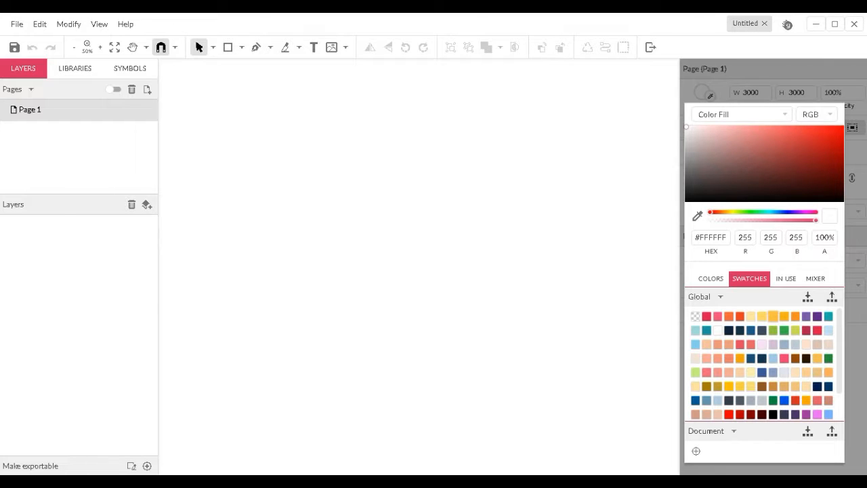
Fill the page with the yellow-orange swatch and draw a tall rectangle about 306 by 564 px with fully rounded corners
left_click(773, 315)
left_click(241, 47)
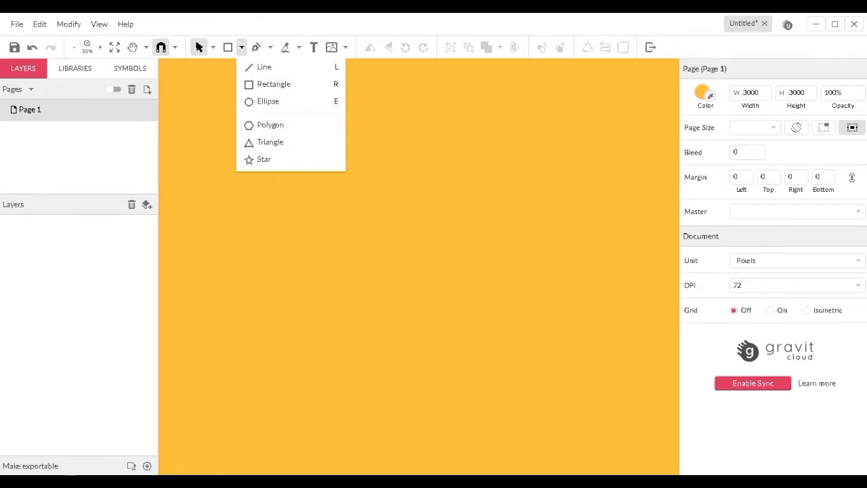
left_click(319, 84)
left_click_drag(351, 125, 451, 304)
left_click_drag(734, 201, 806, 201)
key("Escape")
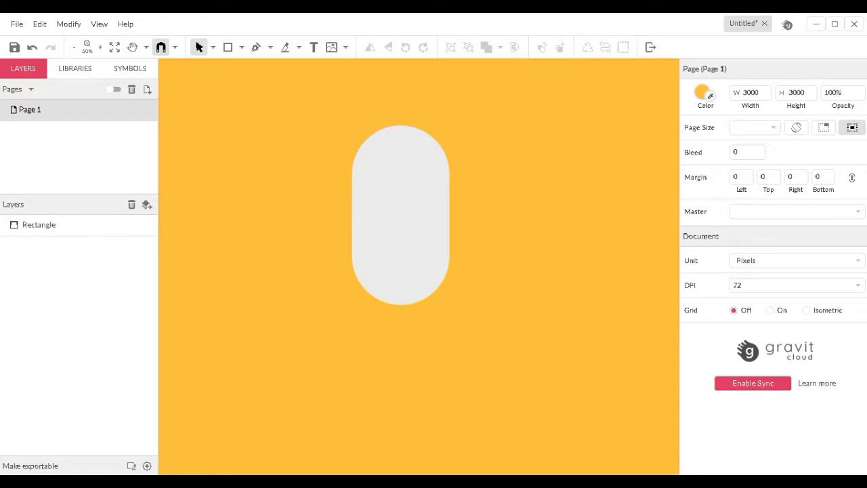
Cut the rounded shape horizontally near its upper end with the Knife tool and delete the top piece
left_click(299, 47)
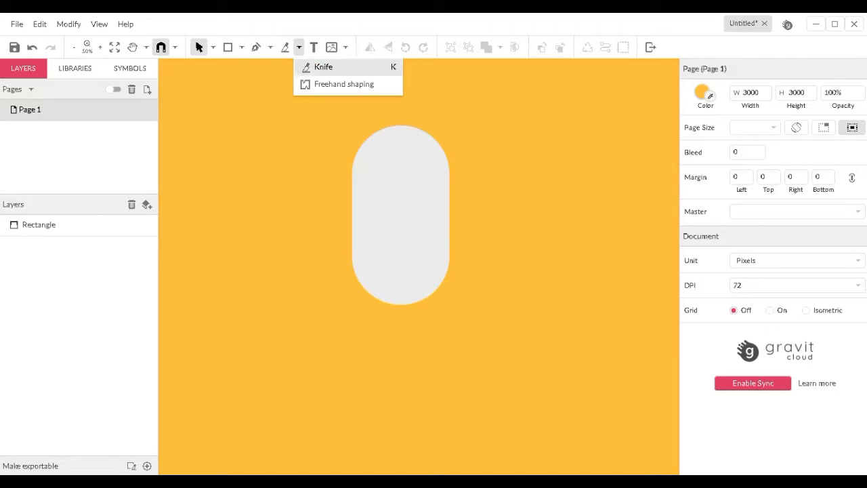
left_click(323, 66)
left_click_drag(319, 180, 488, 182)
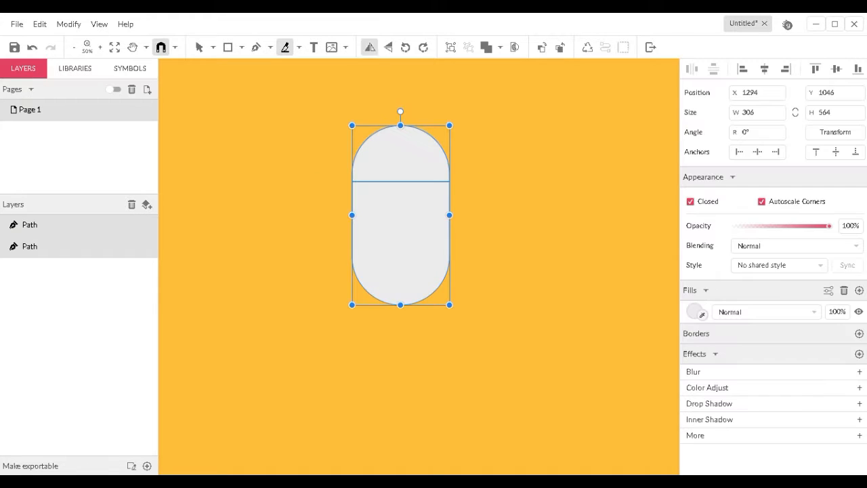
left_click(198, 47)
left_click_drag(533, 111, 420, 142)
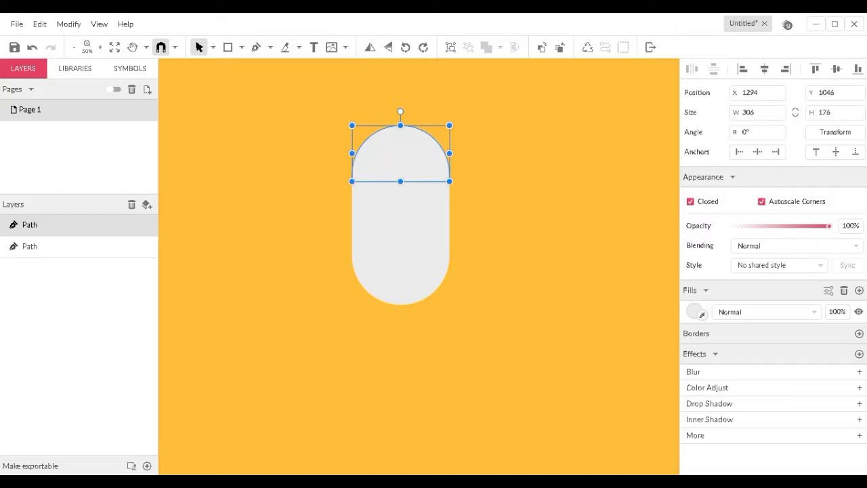
key("Delete")
Fill the remaining face shape with the tan skin swatch #D29985
left_click(405, 233)
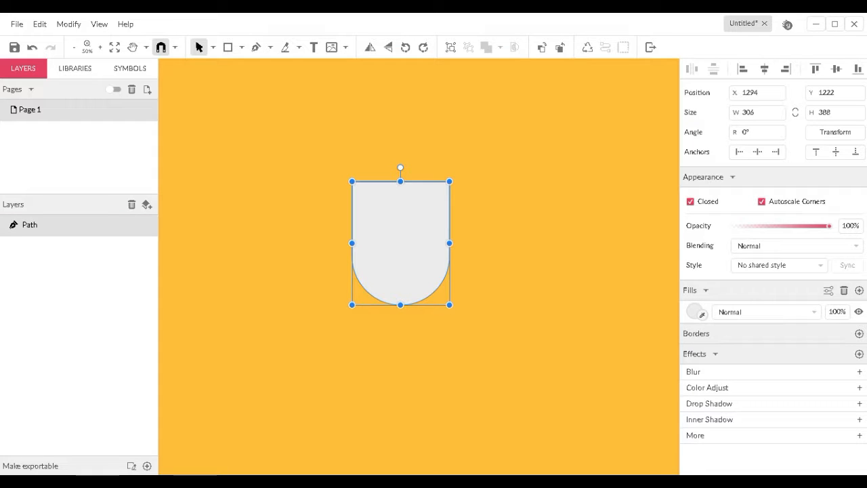
left_click(696, 312)
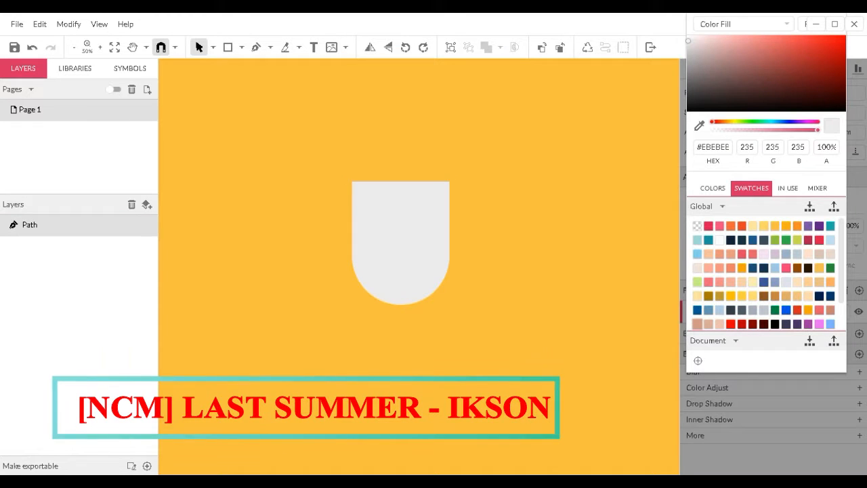
left_click(697, 324)
left_click(582, 271)
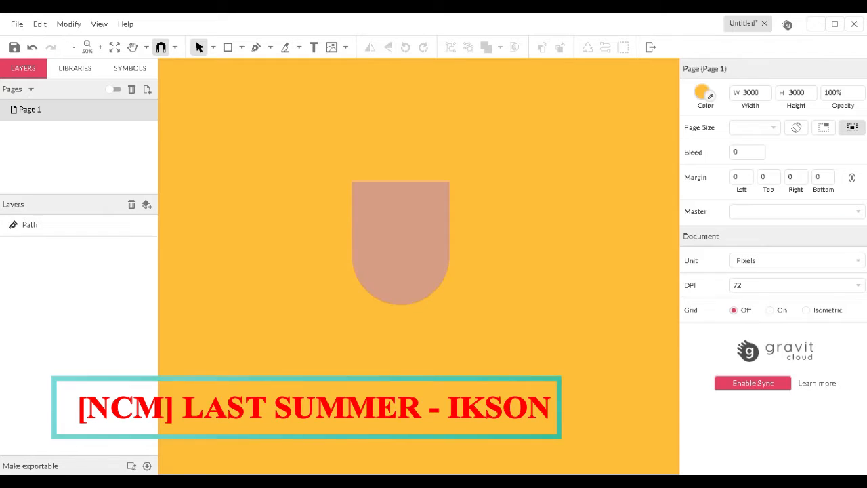
left_click(400, 238)
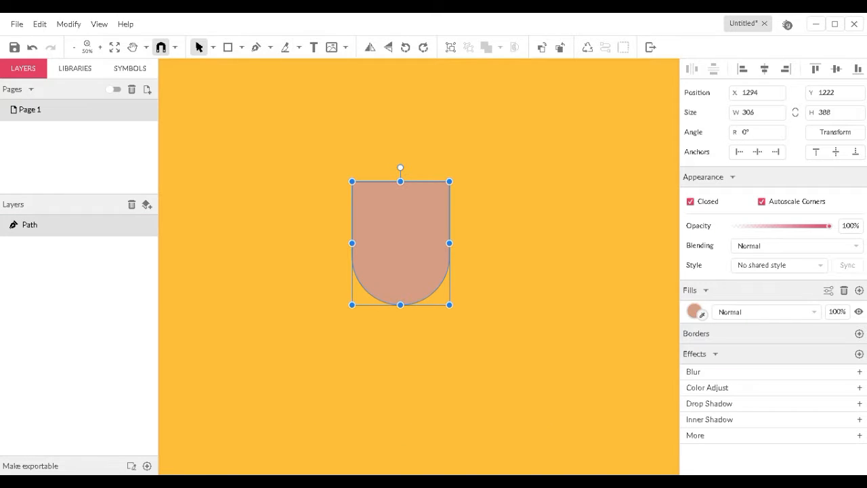
left_click_drag(449, 181, 410, 232)
left_click_drag(381, 269, 380, 207)
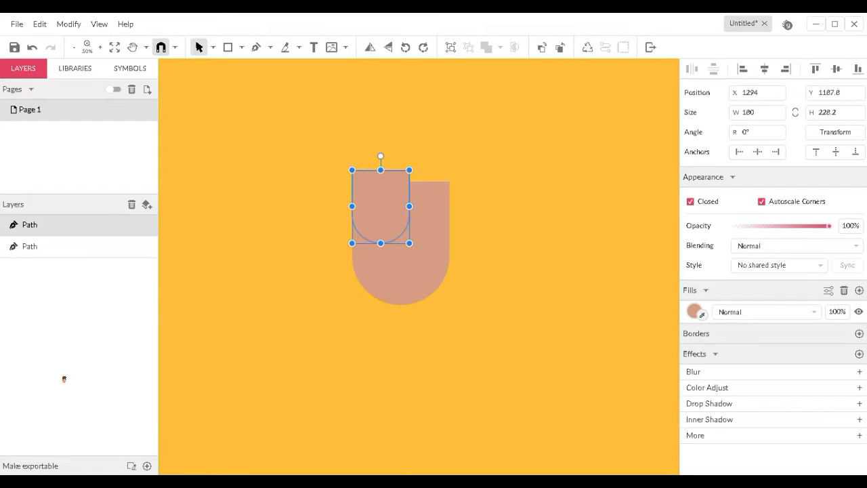
key("ctrl+z")
key("ctrl+z")
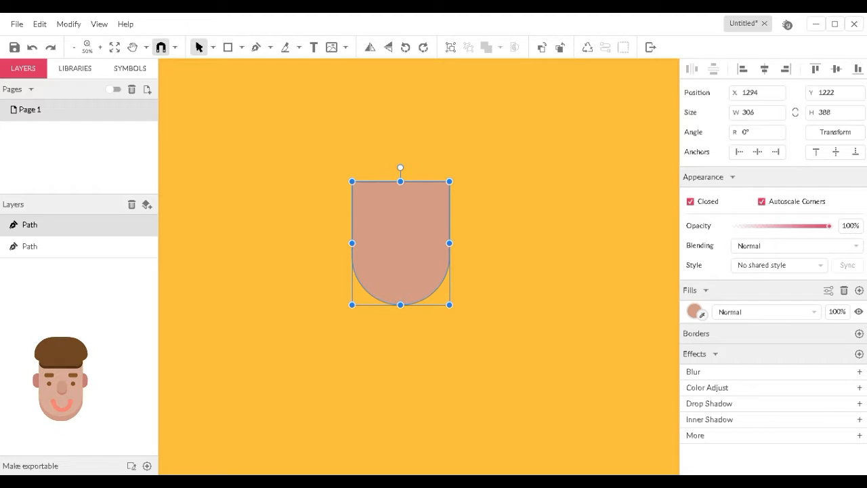
Place a duplicate of the face shape about 32 px higher and fill it with the lighter tan swatch
key("ctrl+d")
left_click_drag(400, 244, 400, 233)
key("ctrl+z")
key("ctrl+z")
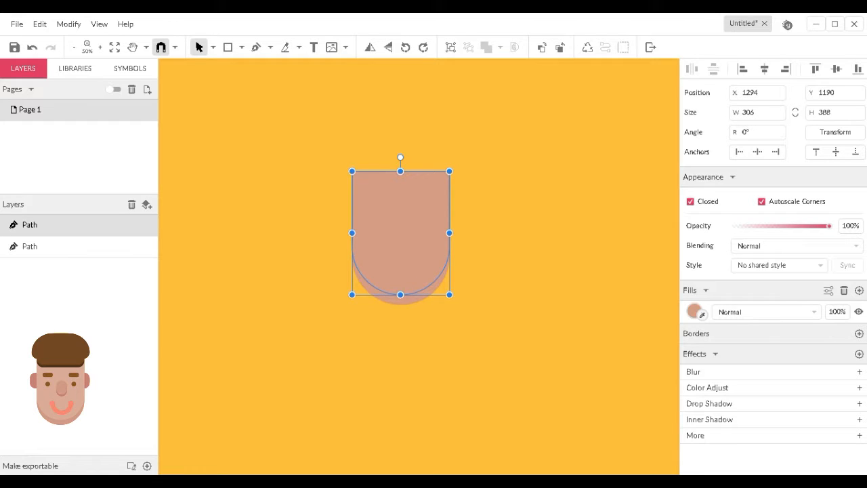
left_click(694, 311)
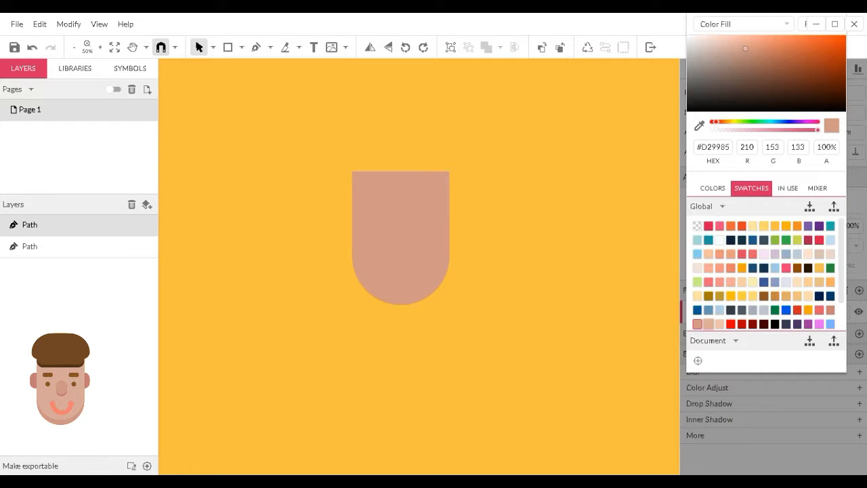
left_click(708, 324)
key("Escape")
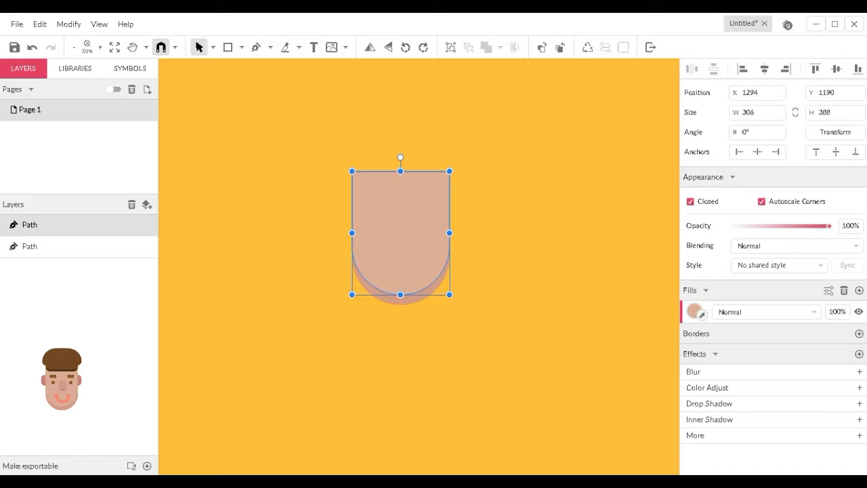
Group the two overlapping face shapes
key("Escape")
left_click_drag(277, 158, 580, 422)
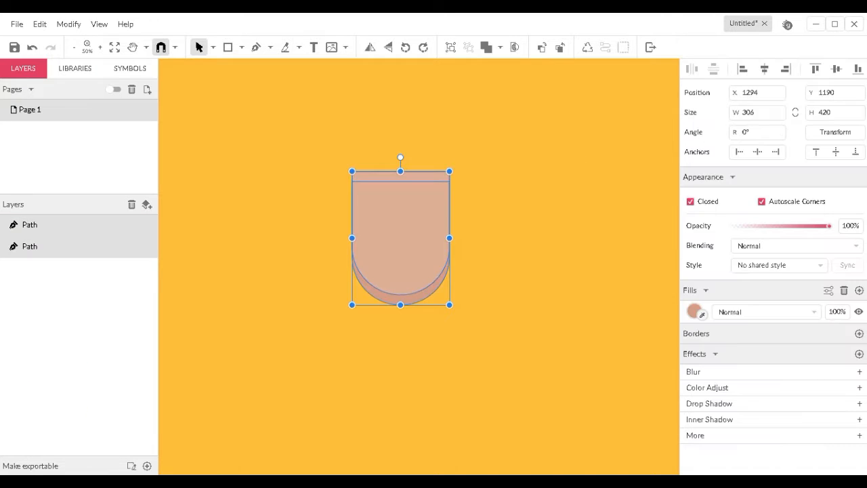
key("ctrl+g")
left_click(521, 325)
left_click(401, 244)
left_click(515, 305)
Draw a fully rounded bar about 148 by 34 px beside the face and fill it with brown #8D5524
left_click(242, 46)
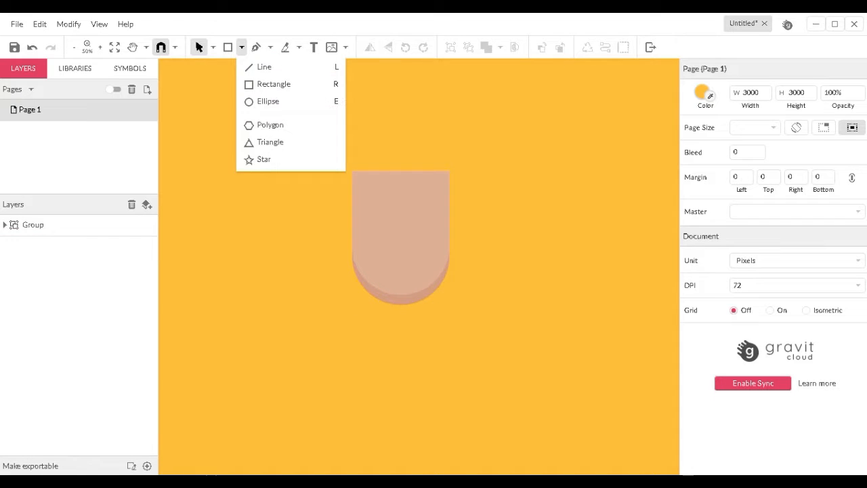
left_click(268, 84)
left_click_drag(505, 171, 553, 182)
left_click_drag(733, 202, 807, 202)
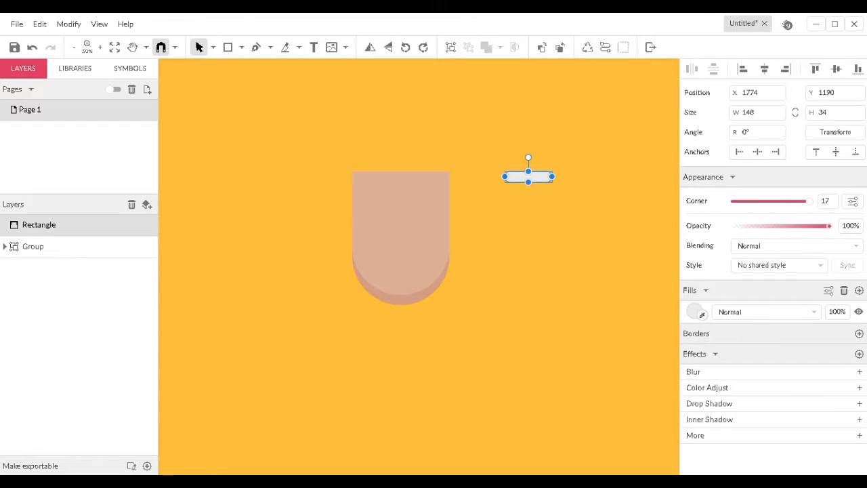
left_click(694, 311)
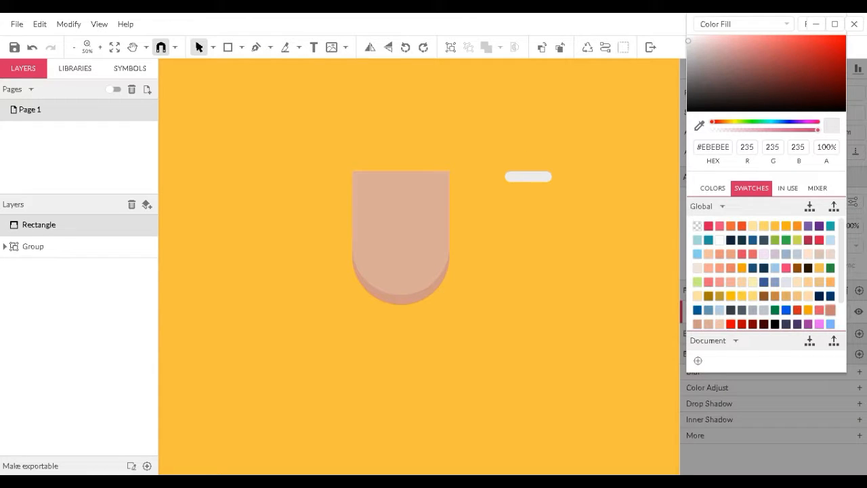
left_click(830, 310)
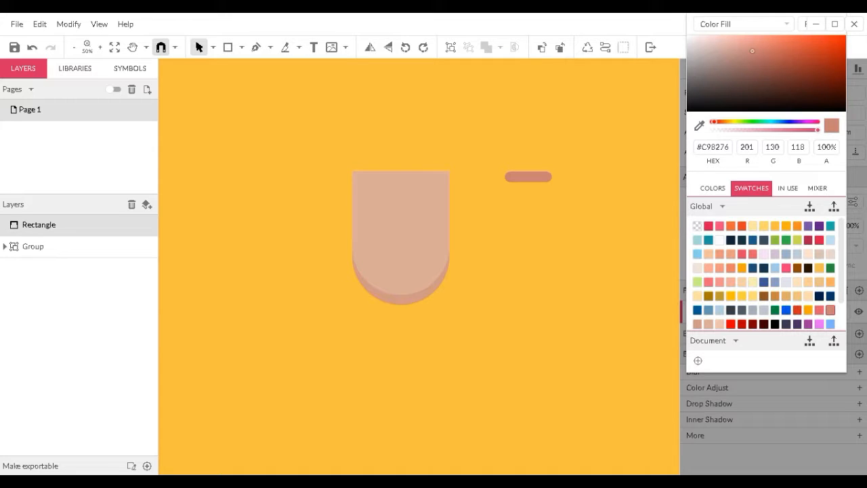
left_click(764, 296)
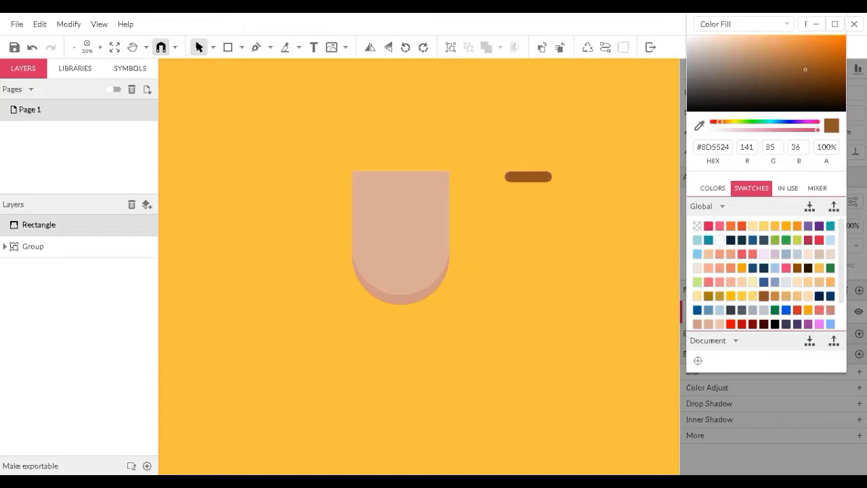
Resize the brown bar to about 64 by 28 px and place it on the upper left of the face as an eyebrow
left_click(530, 178)
left_click_drag(529, 177, 368, 201)
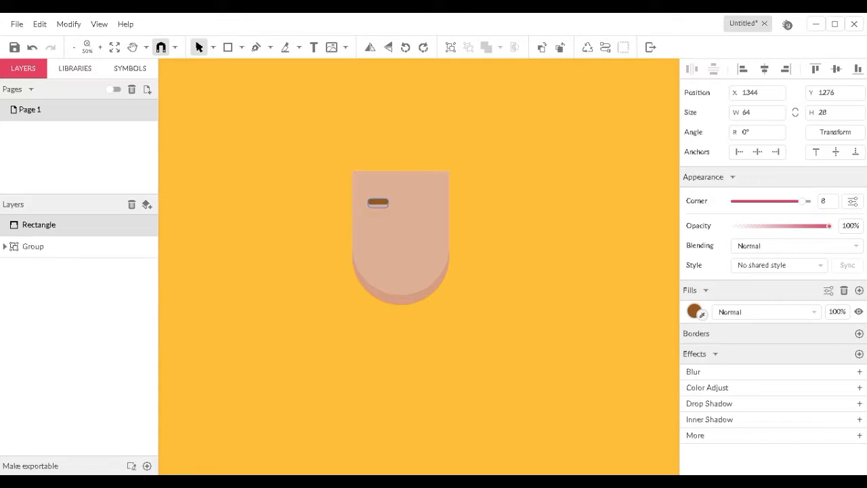
key("Escape")
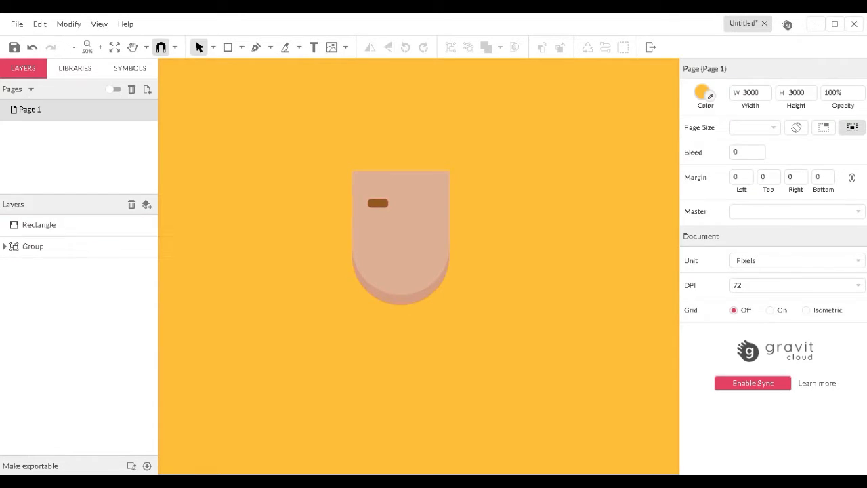
Duplicate the eyebrow and place the copy level with it on the right side of the face
key("ctrl+z")
left_click_drag(378, 203, 427, 203)
key("Escape")
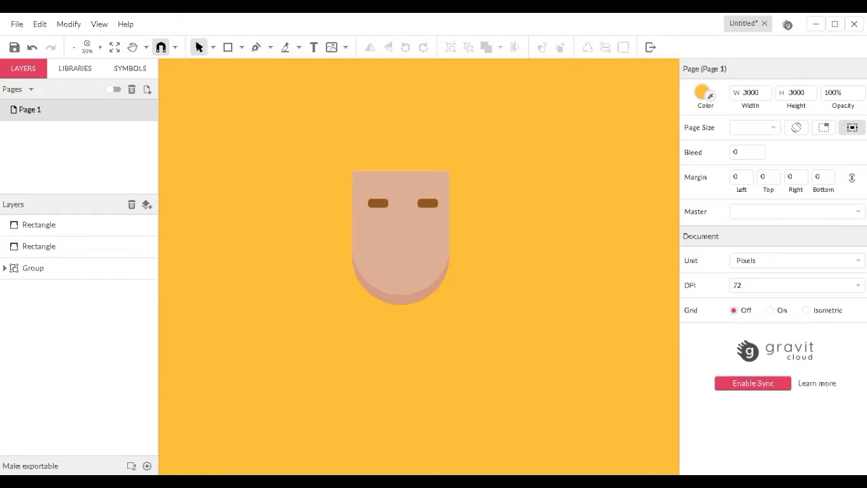
Draw a circle about 30 px wide beside the face and fill it with brown #8D5524
left_click(212, 46)
left_click(241, 47)
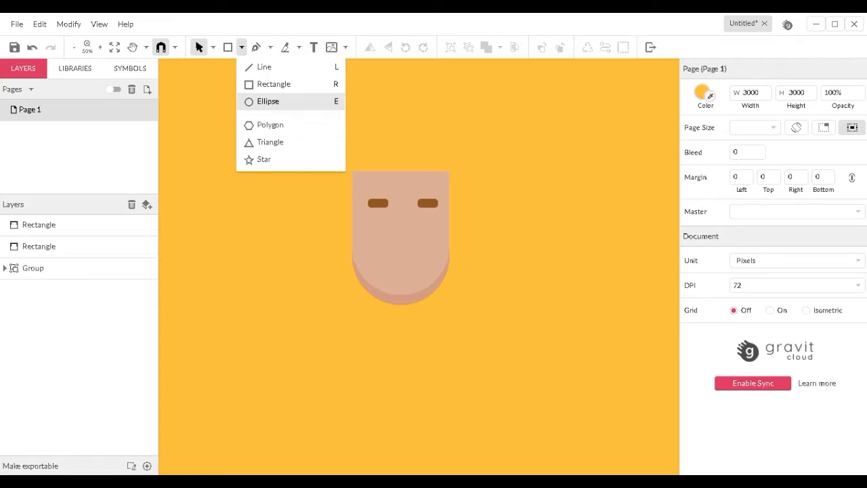
left_click(268, 101)
left_click_drag(496, 181, 505, 193)
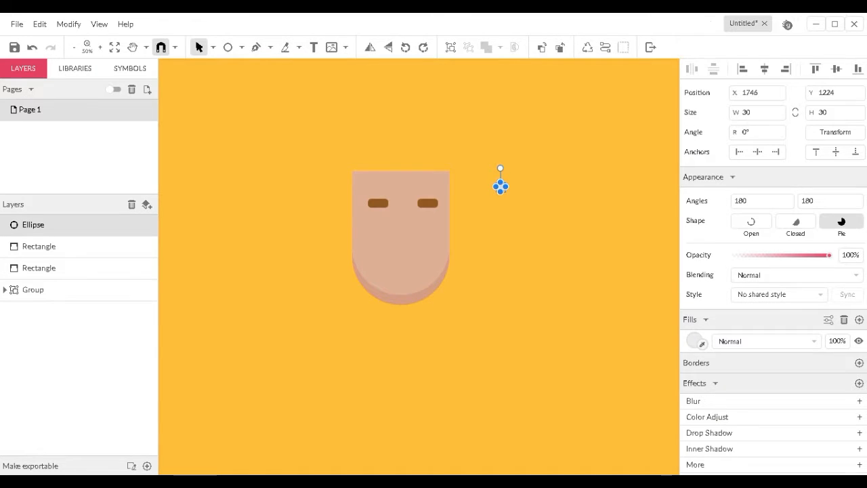
left_click(694, 340)
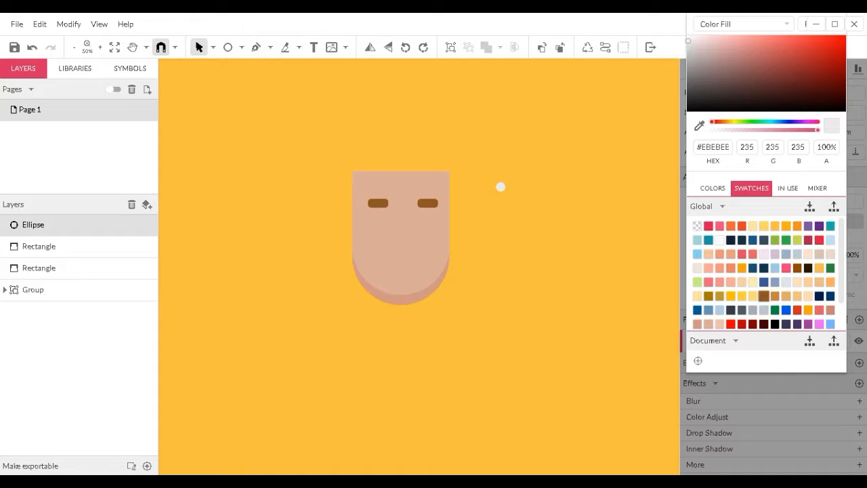
left_click(764, 296)
left_click(489, 174)
Place the brown circle under the right eyebrow and a duplicate under the left eyebrow as the eyes
key("z")
left_click(452, 170)
left_click_drag(549, 204, 403, 274)
key("ctrl+d")
left_click_drag(313, 274, 307, 273)
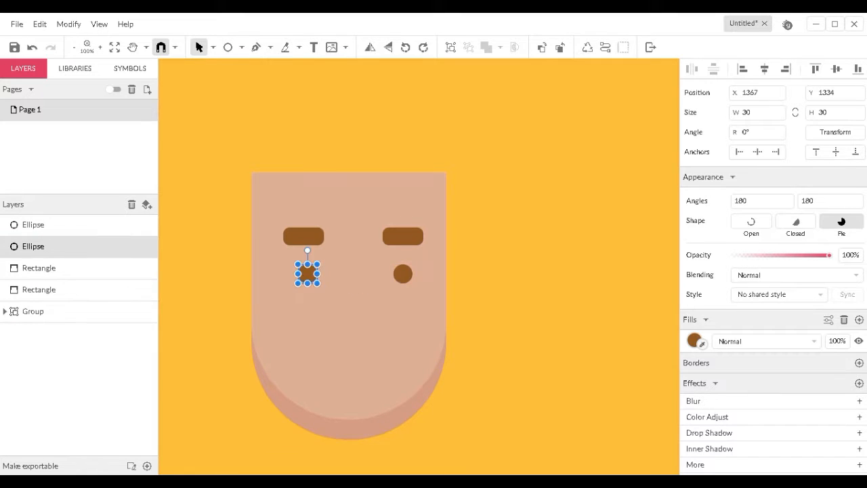
left_click(210, 278)
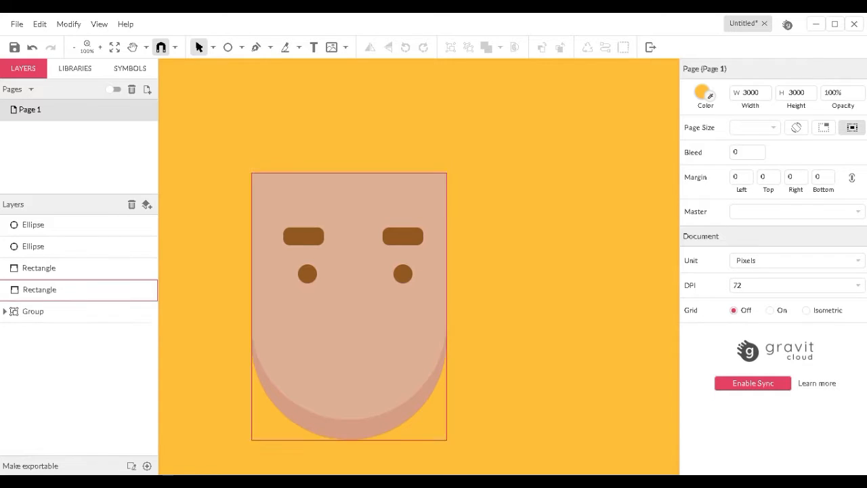
Draw a fully rounded rectangle, enlarged to about 70 by 101 px, overlapping the face's left edge as an ear
left_click(241, 47)
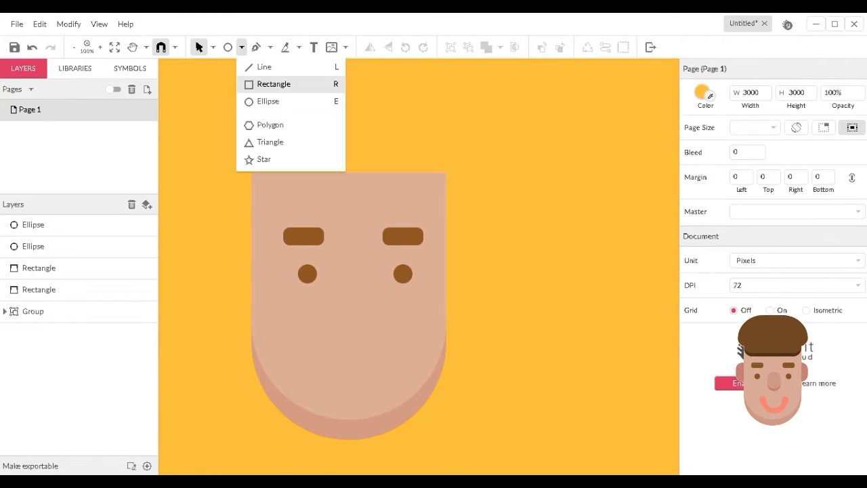
left_click(273, 84)
mouse_move(515, 161)
left_mouse_down()
mouse_move(547, 204)
mouse_move(236, 258)
left_mouse_up()
left_click_drag(734, 201, 810, 202)
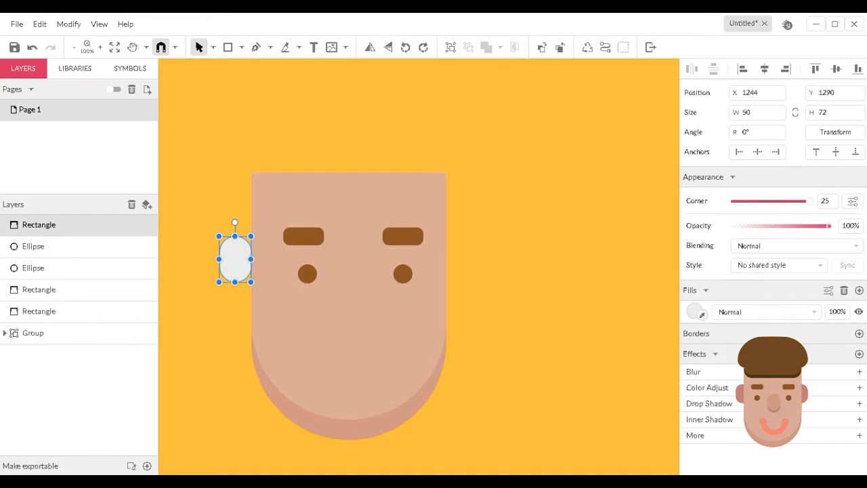
left_click_drag(218, 236, 207, 218)
left_click_drag(229, 251, 246, 261)
Move the ear behind the face group and fill it with the reddish tan #C98276
left_click_drag(68, 224, 68, 342)
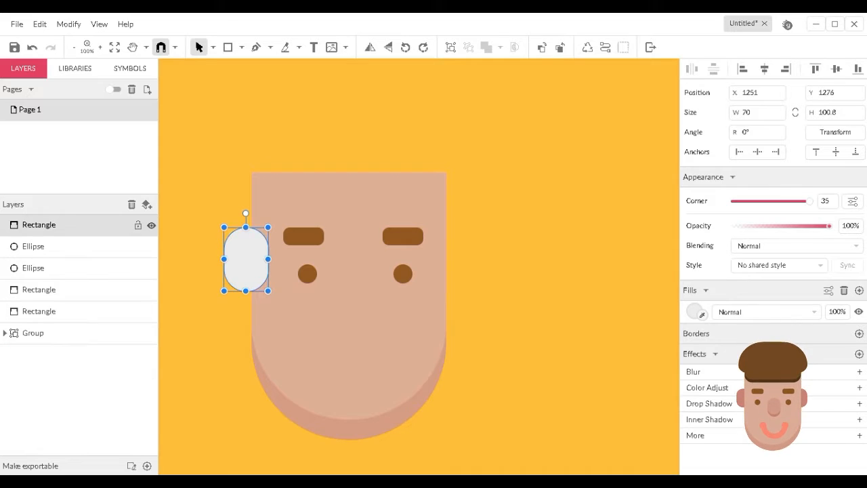
left_click_drag(68, 311, 68, 344)
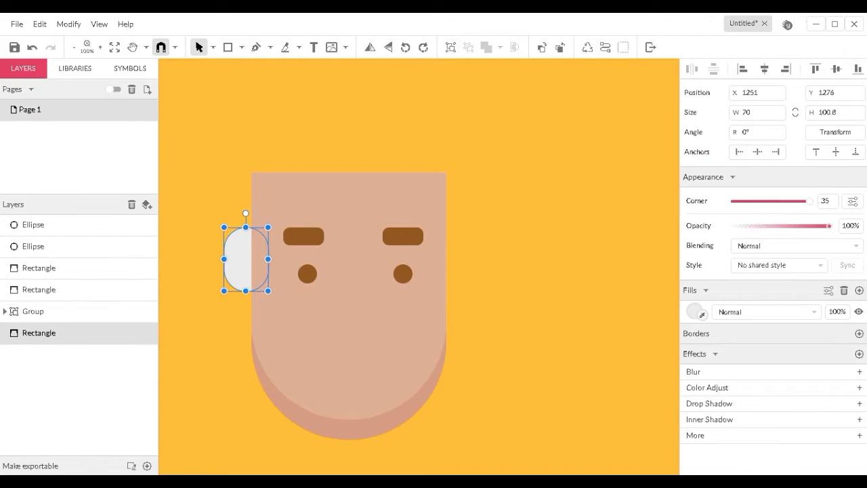
double_click(695, 312)
scroll(764, 271, "down", 1)
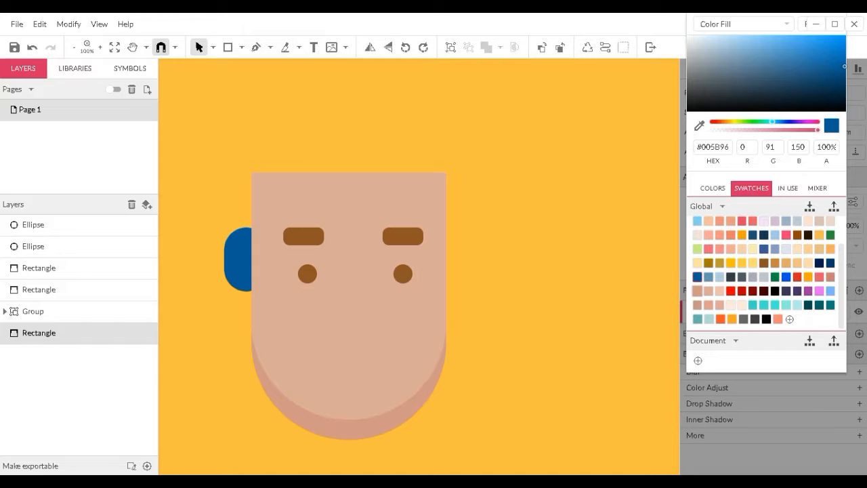
left_click(698, 292)
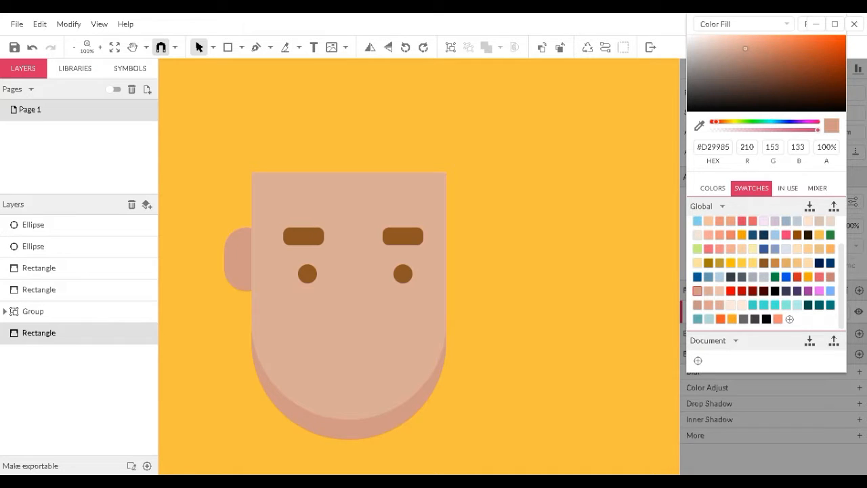
left_click_drag(745, 48, 752, 51)
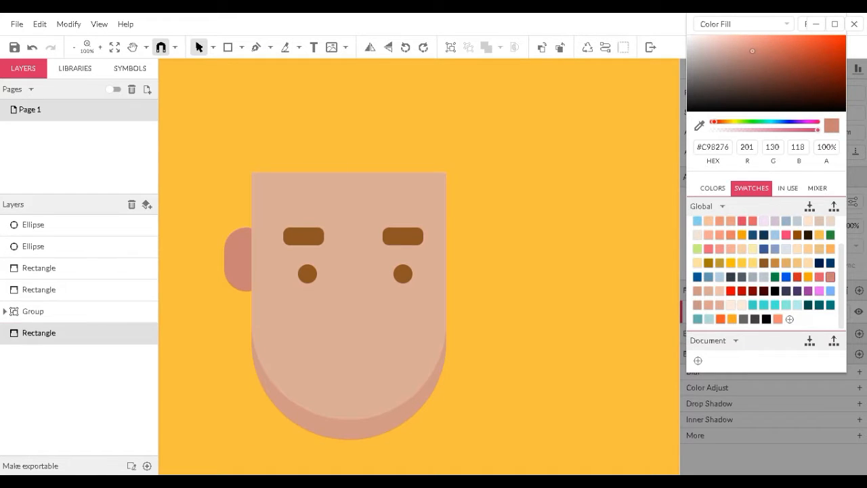
Duplicate the left ear and place the copy level with it on the face's right edge
left_click(199, 264)
left_click(238, 261)
key("ctrl+d")
left_click_drag(246, 258, 445, 259)
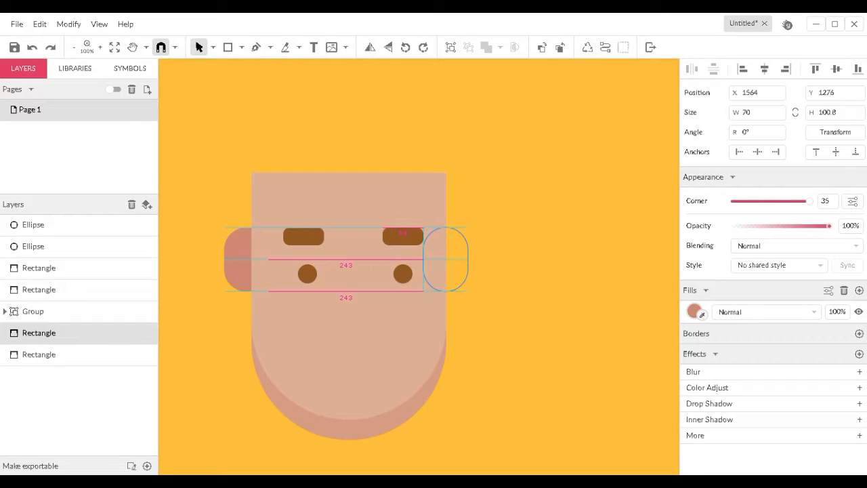
key("Escape")
Shift the left eyebrow and the left eye slightly outward, keeping the eye centred under its brow
left_click(304, 236)
left_click_drag(304, 236, 297, 236)
left_click_drag(307, 274, 297, 274)
key("Escape")
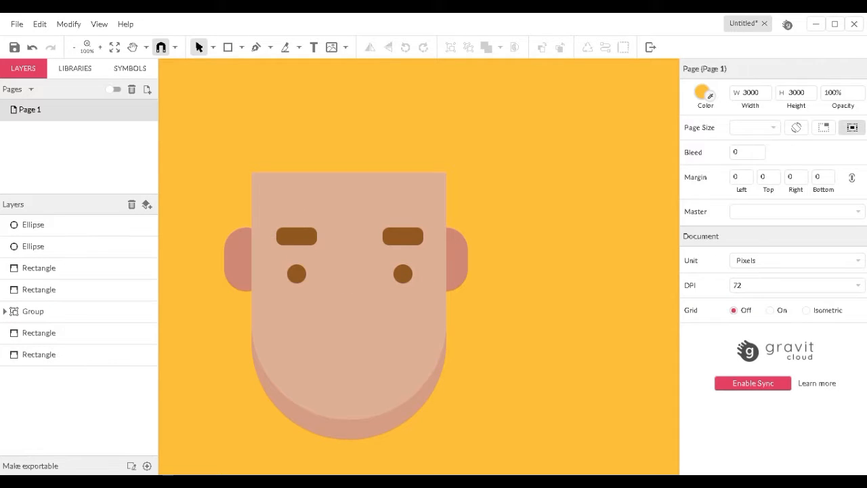
Duplicate the left ear, place the copy mid-face between the eyes as a nose, and bring it to the front
left_click(237, 259)
key("ctrl+d")
left_click_drag(238, 260, 344, 291)
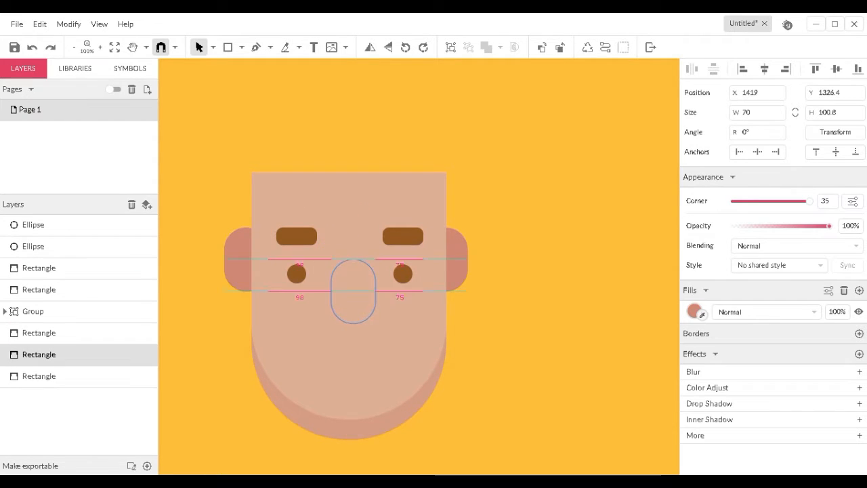
left_click(51, 48)
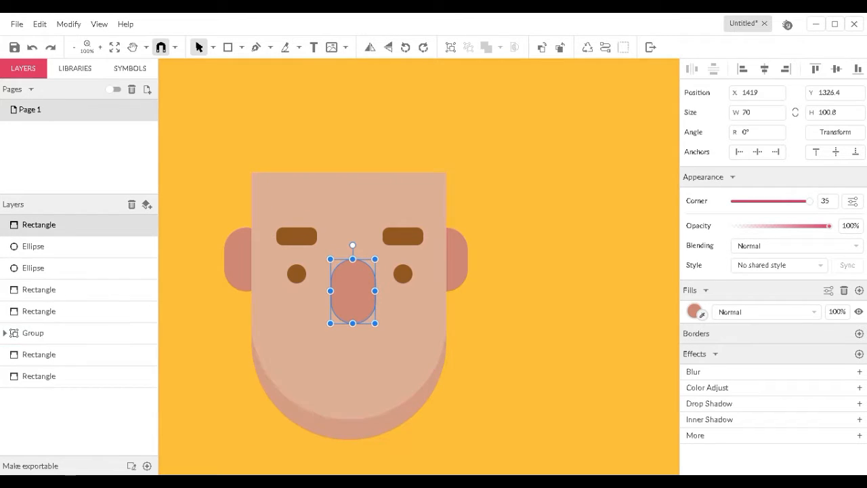
Duplicate the nose, shorten the copy from its lower edge, and fill it with a lighter tan to leave a shadow below
key("ctrl+d")
left_click_drag(353, 324, 353, 314)
left_click_drag(334, 287, 376, 287)
left_click_drag(353, 314, 353, 314)
left_click(695, 311)
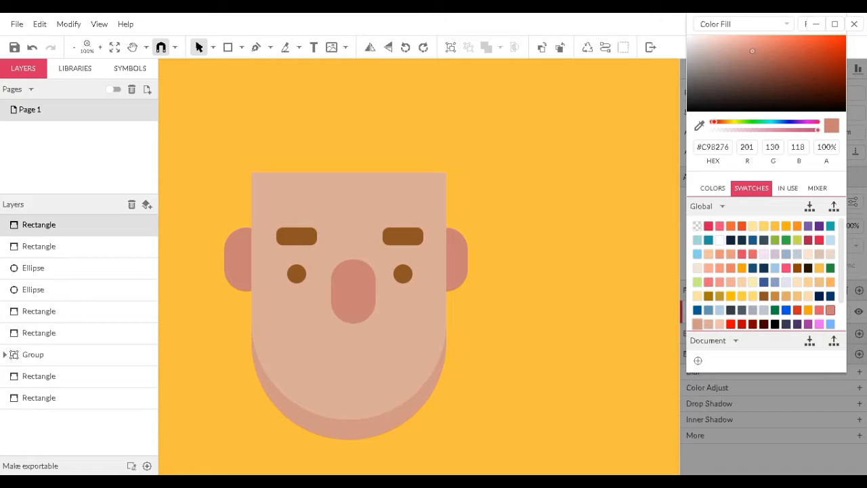
left_click(698, 324)
left_click(569, 271)
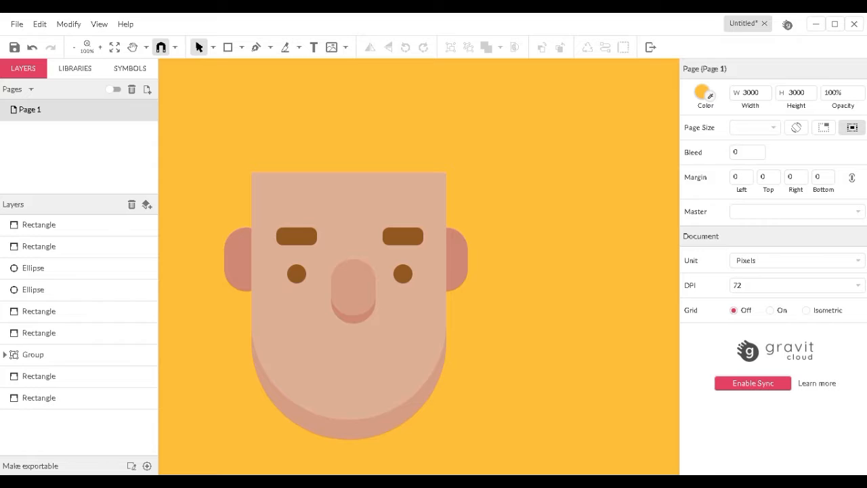
Draw a circle of about 188 px beside the face and fill it with coral #F98972
scroll(569, 271, "down", 1)
key("r")
left_click(242, 47)
left_click(267, 100)
left_click_drag(525, 192, 644, 311)
left_click_drag(576, 251, 562, 250)
left_click(694, 340)
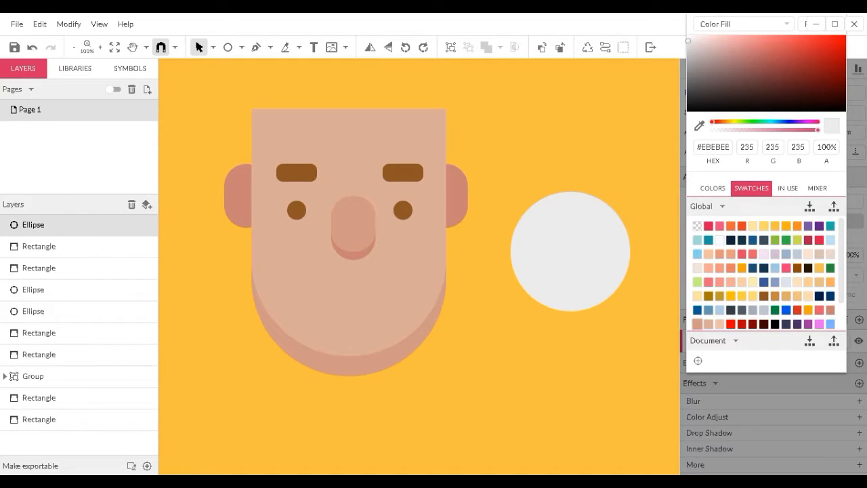
scroll(764, 271, "down", 2)
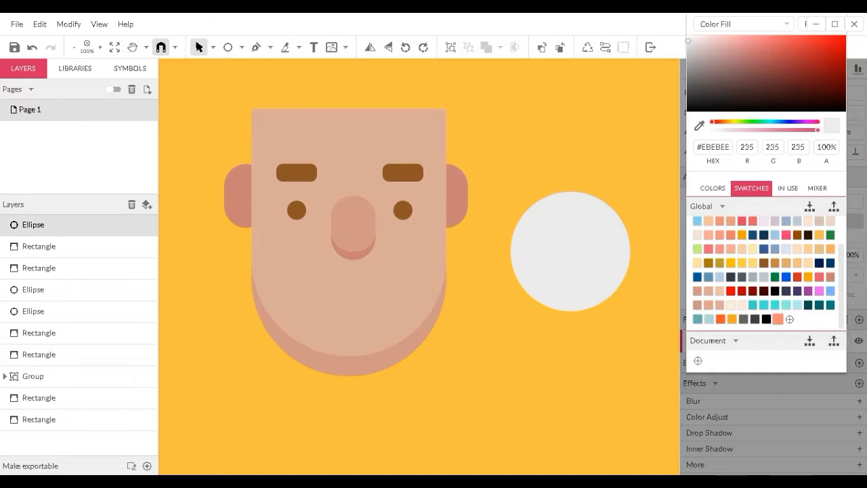
left_click(778, 318)
key("Escape")
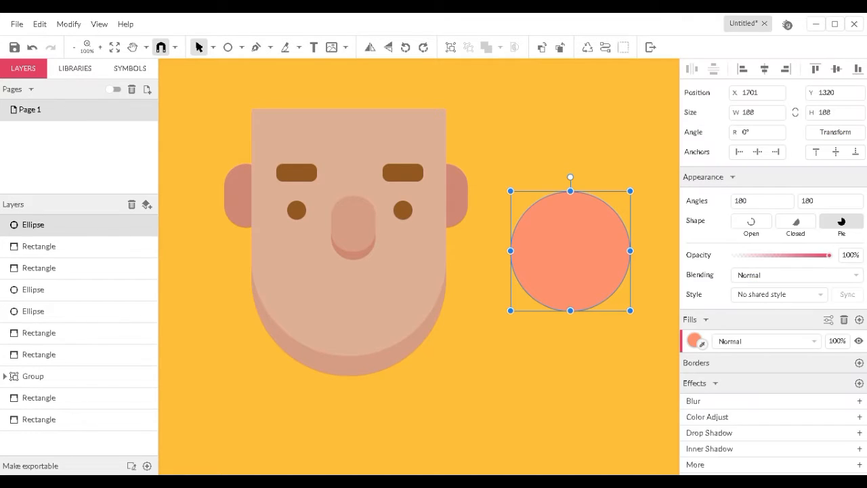
Duplicate the coral circle, shrink the copy, centre it inside the original, and fill it with white
key("ctrl+d")
left_click_drag(630, 191, 584, 238)
left_click_drag(548, 275, 571, 251)
left_click(695, 341)
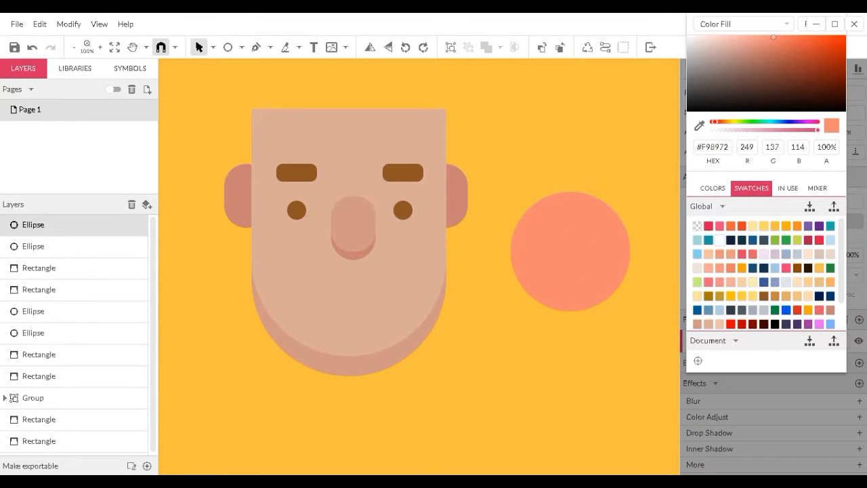
left_click(720, 240)
key("Escape")
Select both circles and subtract the smaller one from the larger one to form a ring
left_click_drag(535, 107, 549, 368)
left_click(500, 47)
left_click(530, 84)
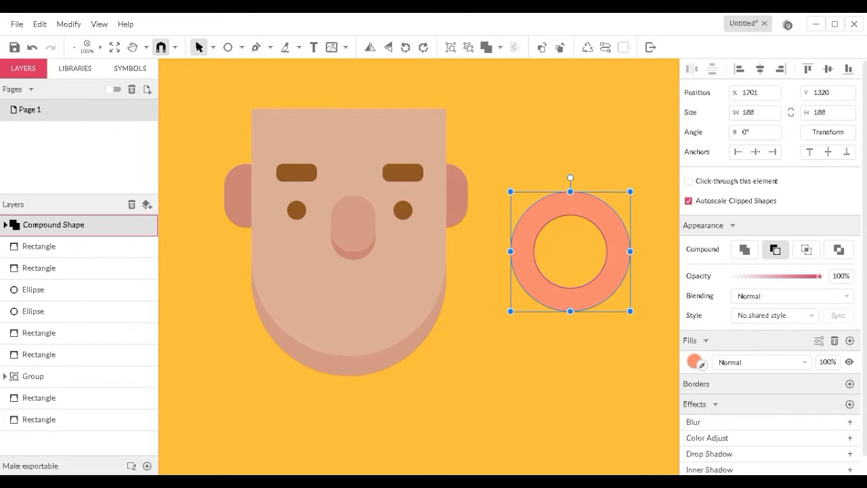
Slice the ring horizontally through its centre and delete the upper half
left_click(270, 47)
left_click(299, 47)
left_click(339, 83)
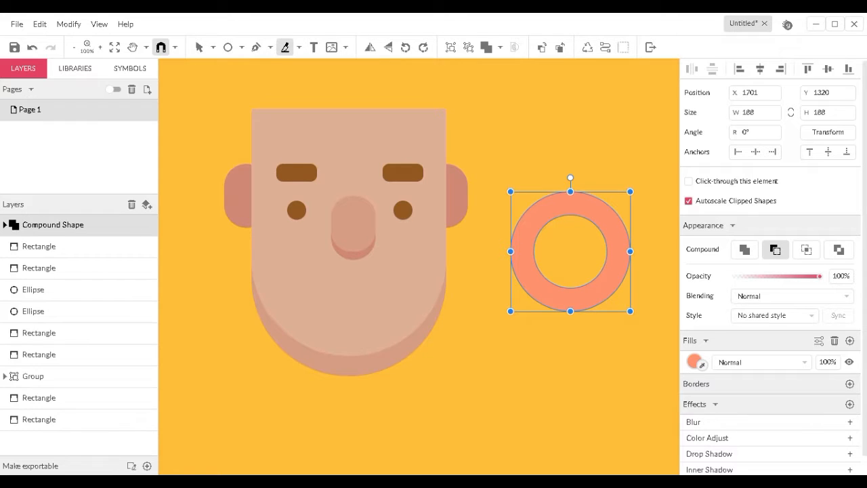
left_click_drag(492, 251, 642, 250)
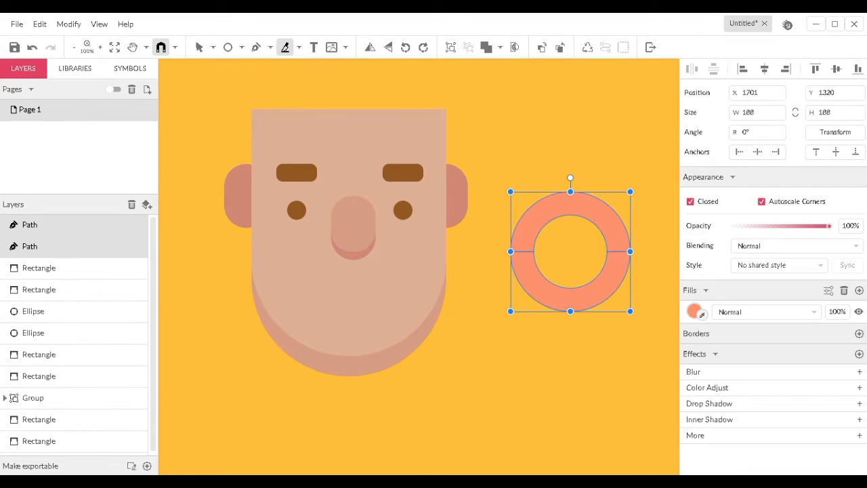
left_click(198, 47)
left_click_drag(641, 167, 509, 233)
key("Delete")
Place the half ring below the nose as the mouth and scale it down to about 118 by 59 px
left_click_drag(571, 298, 349, 318)
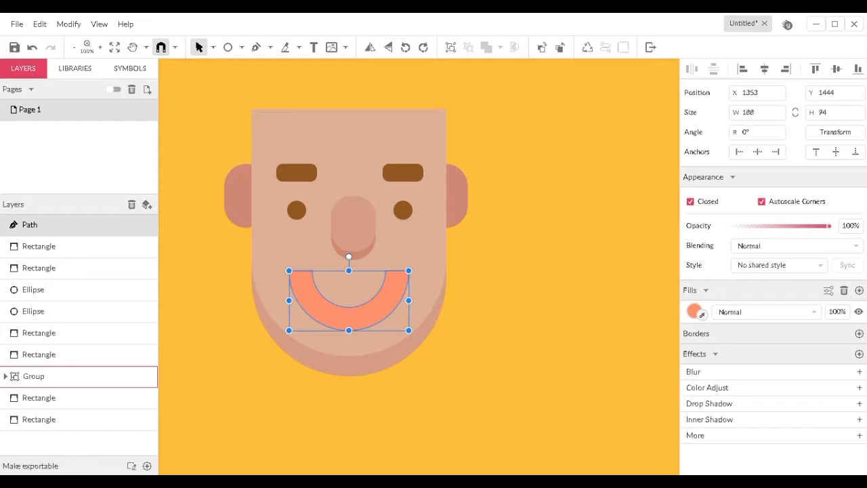
left_click_drag(289, 271, 297, 279)
left_click_drag(408, 278, 360, 293)
key("ctrl+z")
key("ctrl+z")
left_click_drag(302, 310, 328, 304)
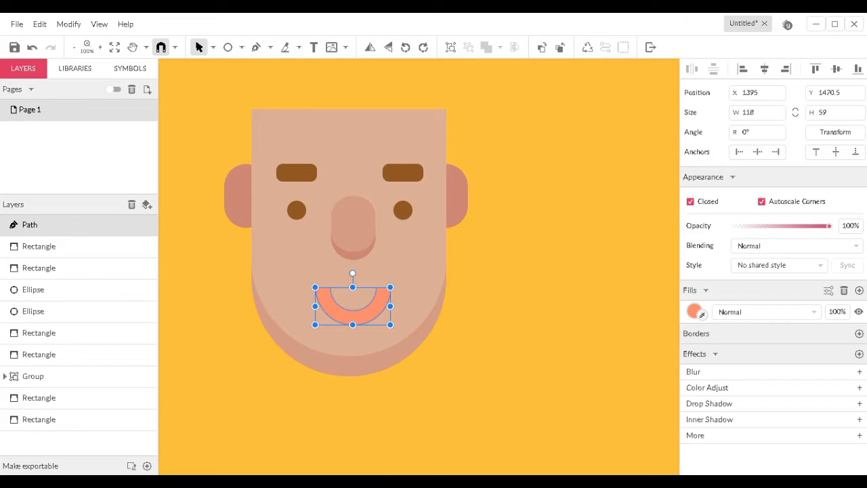
Place a copy of the right eye on the mouth's right end and fill it with the mouth's coral #F98972
left_click(403, 210)
left_click_drag(403, 210, 383, 288)
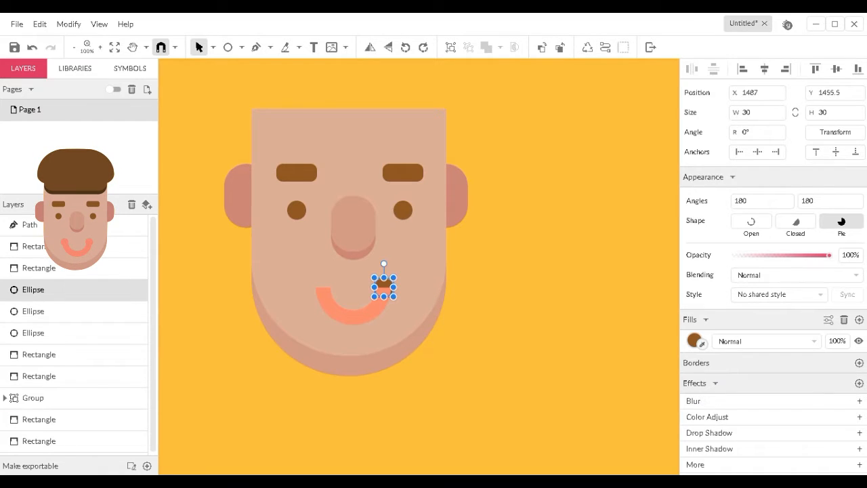
left_click(695, 341)
scroll(770, 298, "down", 2)
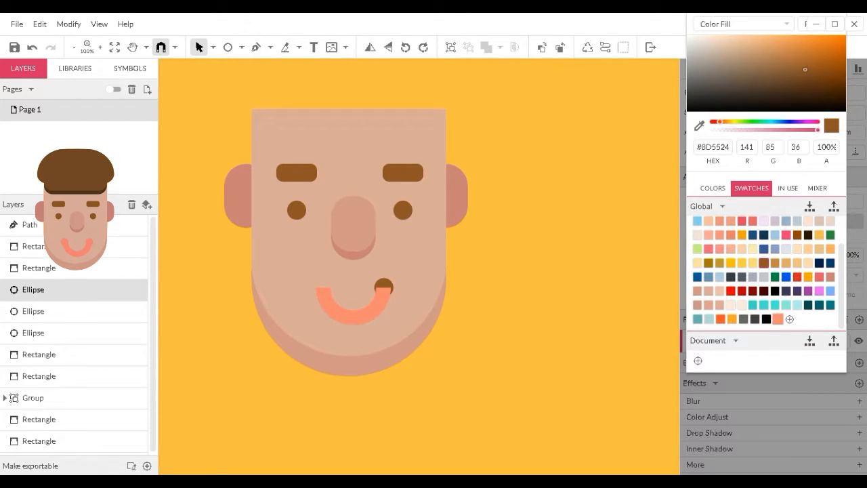
left_click(777, 320)
left_click(582, 292)
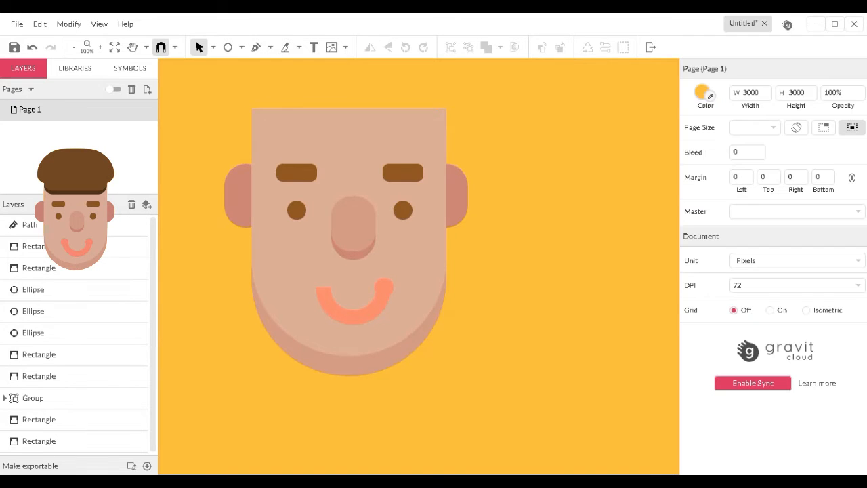
Duplicate the coral circle and place the copy on the mouth's left end
left_click(366, 314)
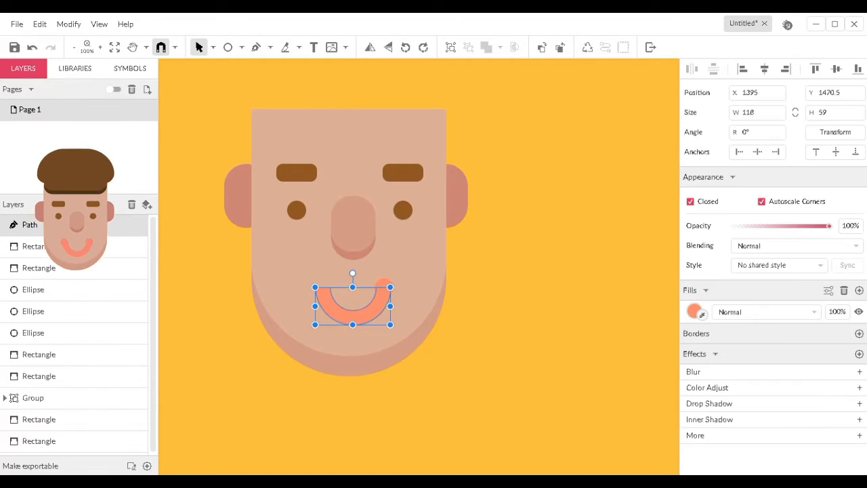
left_click(384, 287)
key("ctrl+d")
left_click_drag(383, 288, 321, 287)
Group the mouth arc with its two end circles, enlarge the group slightly, and centre it under the nose
left_click_drag(233, 266, 408, 336)
key("ctrl+g")
left_click_drag(352, 301, 393, 333)
key("ctrl+z")
left_click_drag(343, 318, 353, 321)
left_click(508, 332)
scroll(419, 393, "down", 2)
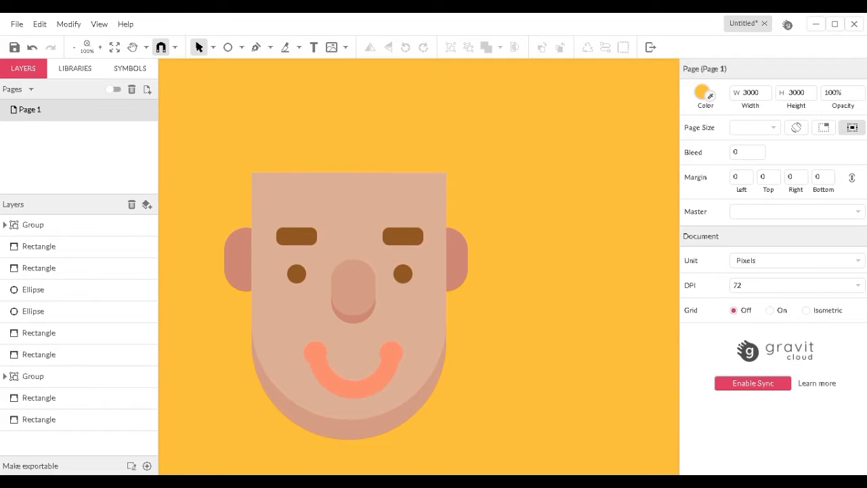
Draw a rectangle about 372 by 192 px on top of the head, extending past both sides of the face
left_click(241, 47)
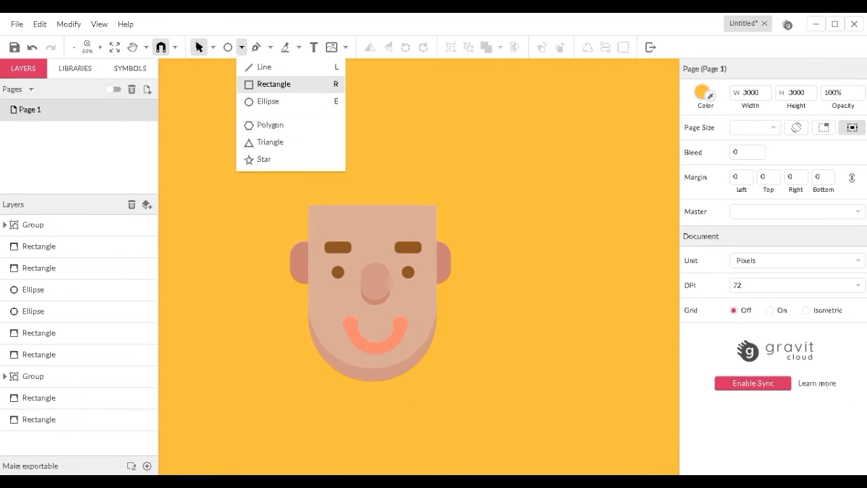
left_click(271, 83)
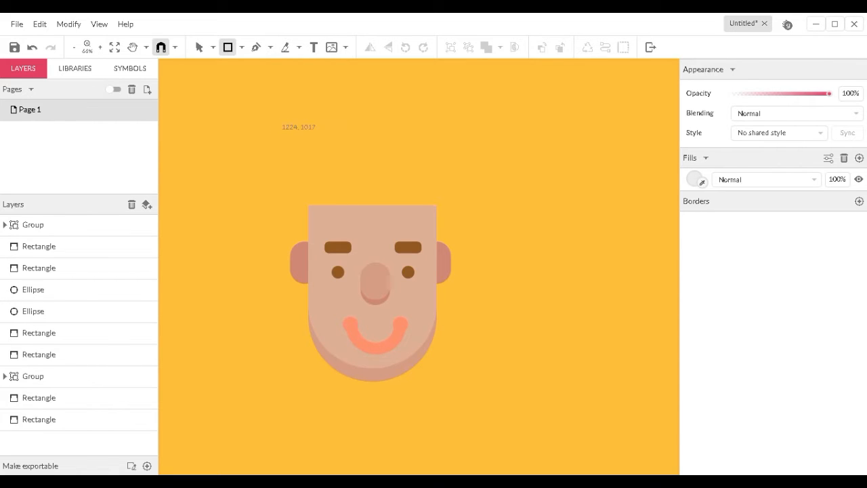
mouse_move(308, 146)
left_mouse_down()
mouse_move(462, 198)
mouse_move(450, 205)
left_mouse_up()
left_click_drag(379, 146, 379, 124)
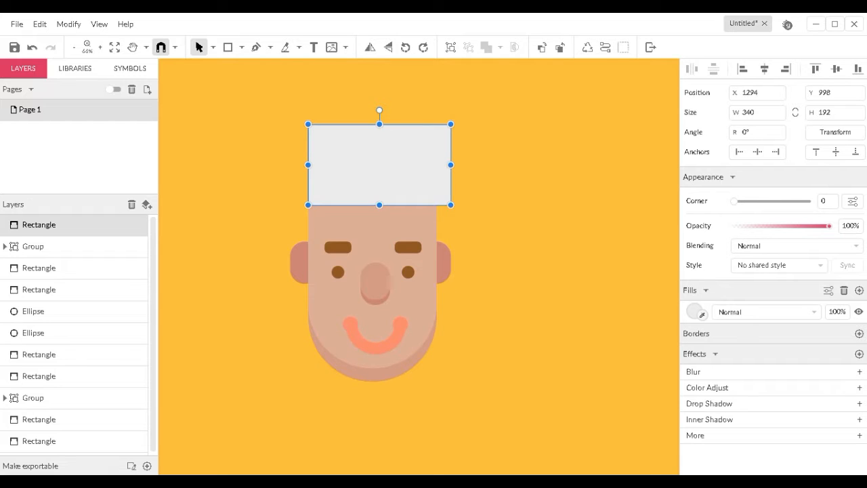
left_click_drag(308, 164, 295, 165)
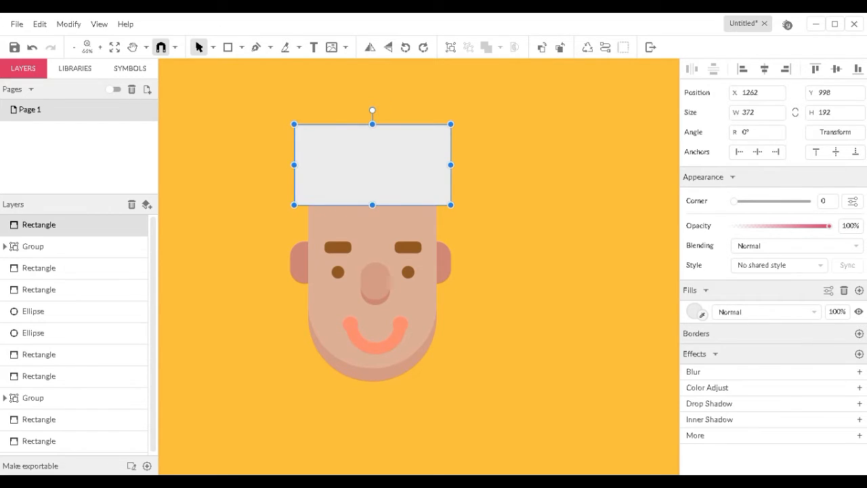
left_click(244, 167)
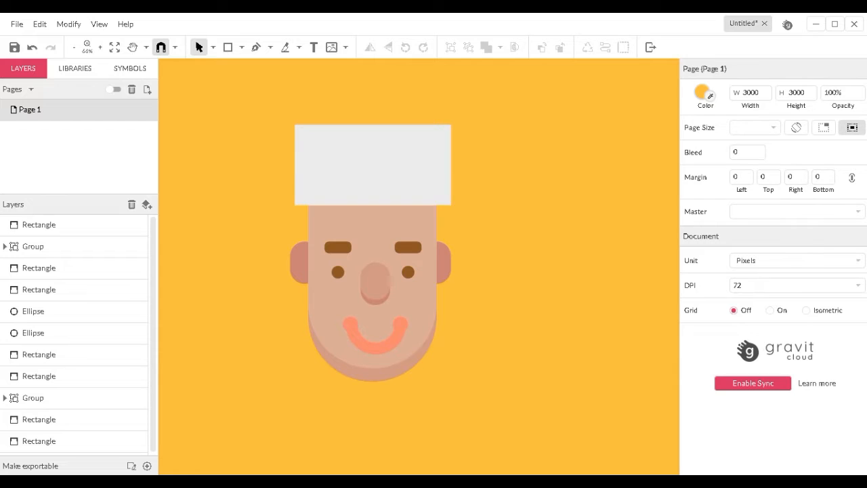
Fill the rectangle above the face with a darker shade of brown #8D5524 as hair
left_click(372, 165)
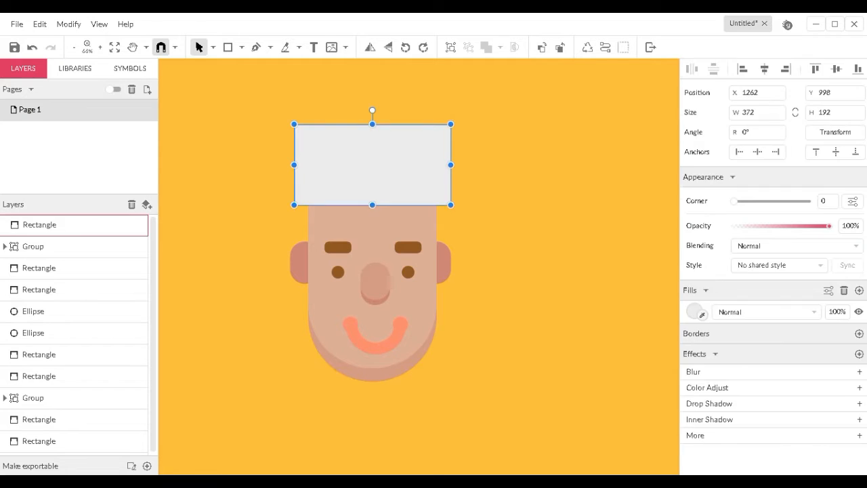
left_click(697, 312)
left_click(763, 296)
scroll(763, 285, "down", 2)
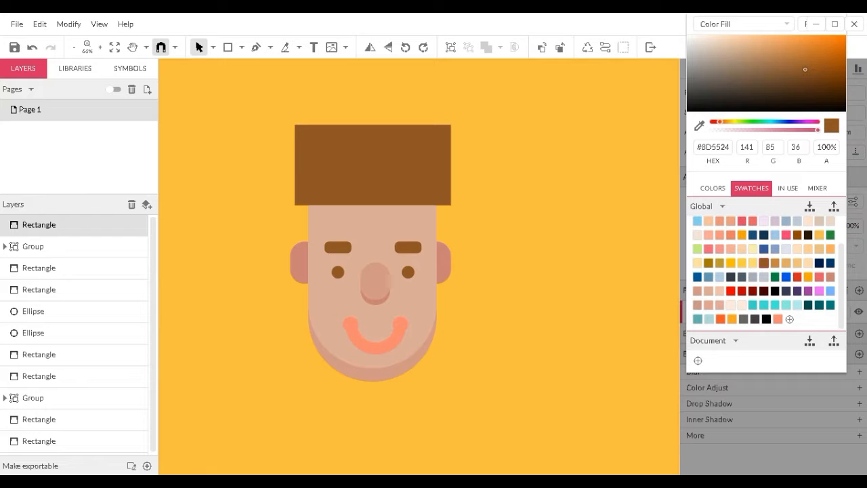
left_click(797, 77)
left_click(525, 150)
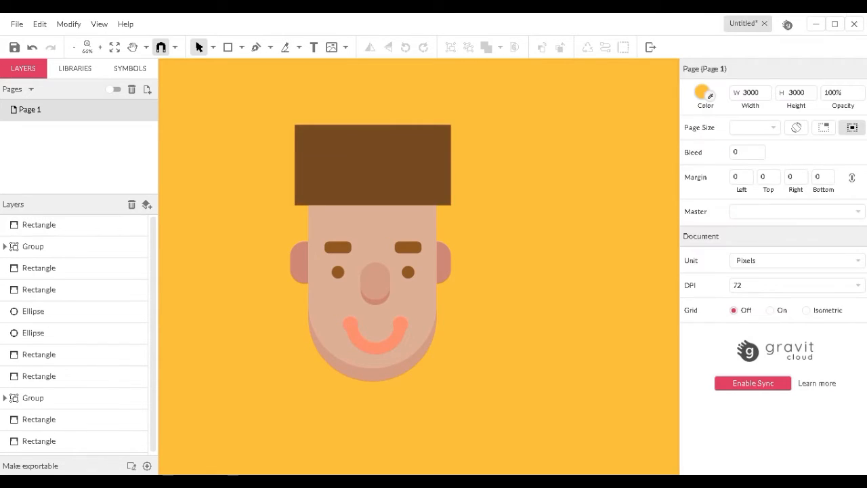
Round all corners of the hair rectangle uniformly with a radius of 24
left_click(390, 165)
left_click(852, 201)
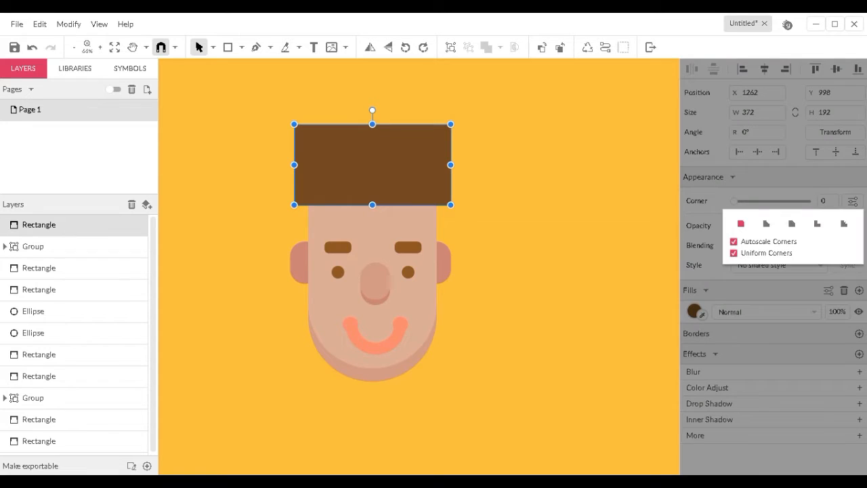
left_click(734, 254)
left_click(734, 253)
With the Subselect tool, round the hair's upper corners strongly and the lower ones less, and reduce its height to 166 px
left_click(213, 47)
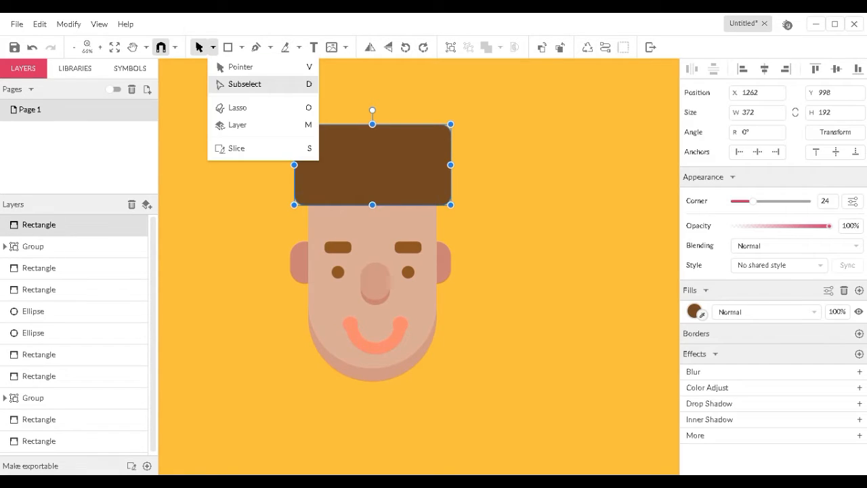
left_click(241, 83)
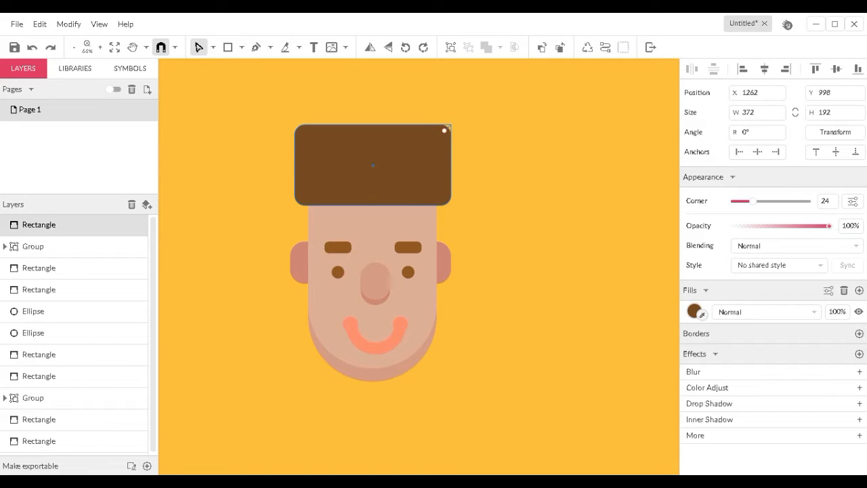
left_click_drag(444, 130, 448, 127)
mouse_move(435, 190)
left_mouse_down()
mouse_move(384, 142)
mouse_move(423, 179)
left_mouse_up()
left_click_drag(445, 131, 387, 178)
left_click_drag(310, 139, 320, 184)
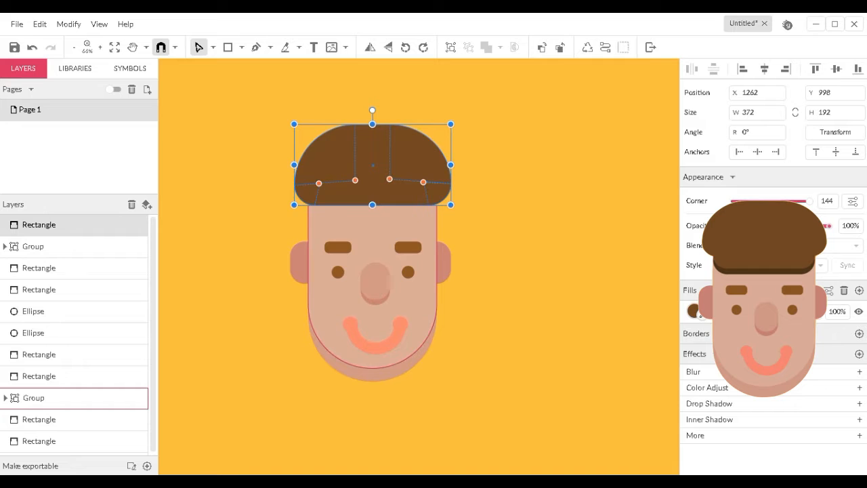
left_click_drag(372, 124, 372, 134)
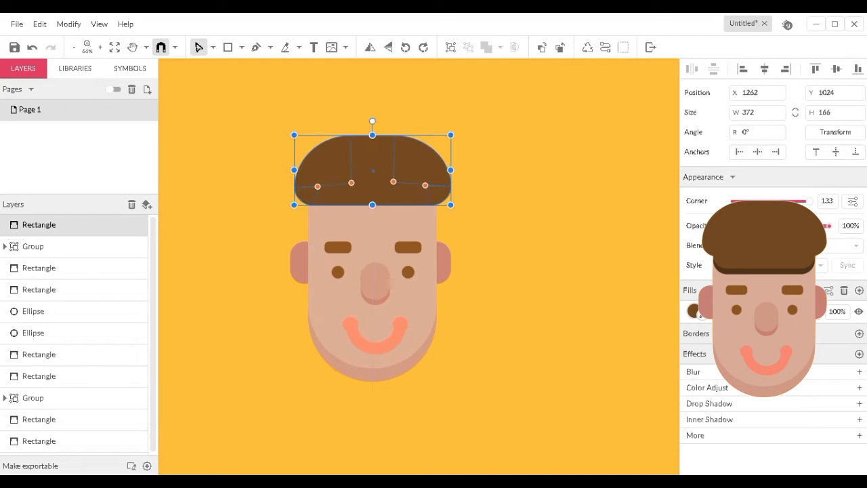
key("Escape")
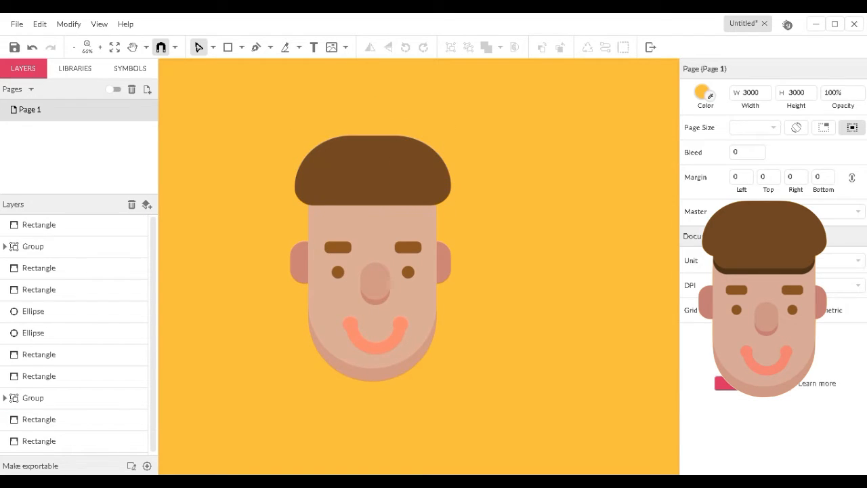
Draw a rectangle about 306 by 65 px across the forehead, overlapping the hair, and fill it with the hair's sampled brown #734823
left_click(241, 47)
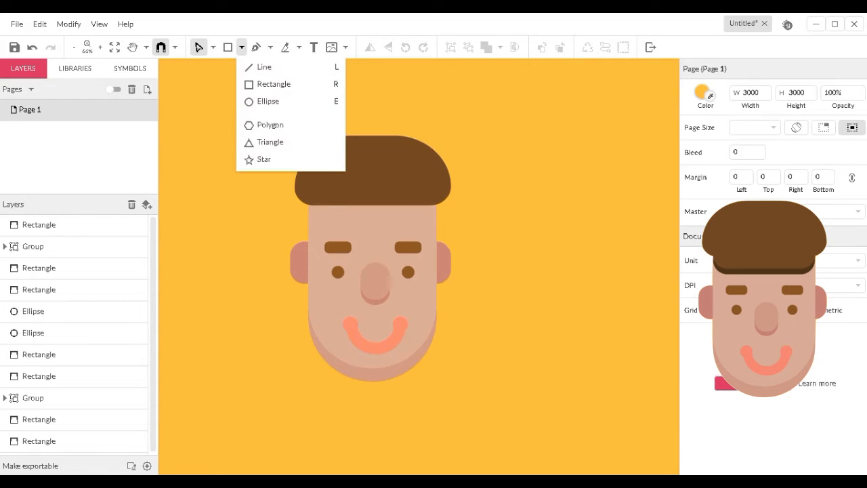
left_click(262, 83)
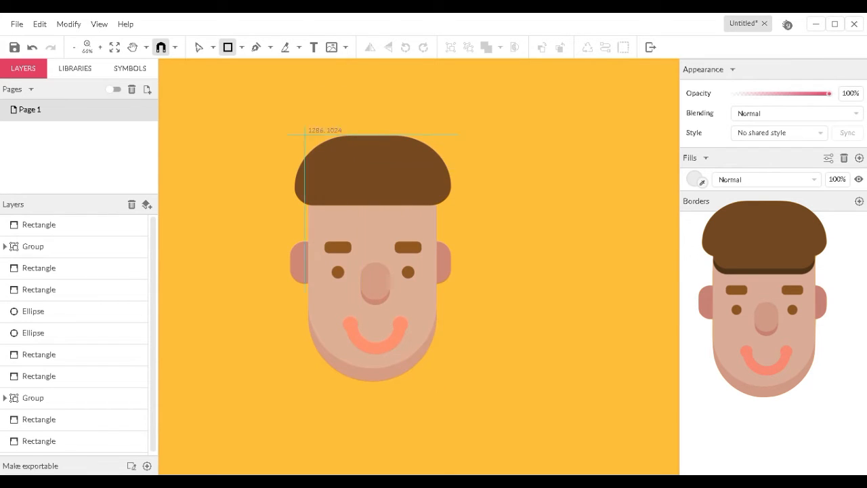
mouse_move(308, 193)
left_mouse_down()
mouse_move(390, 220)
mouse_move(437, 221)
left_mouse_up()
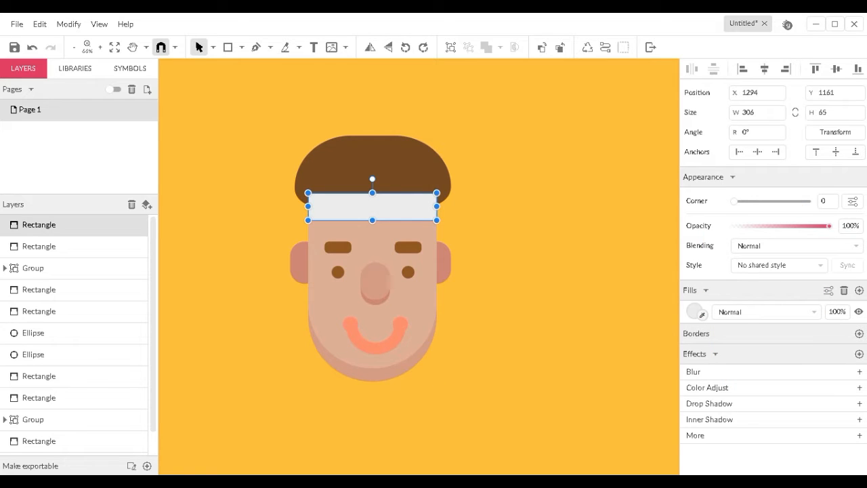
left_click(696, 311)
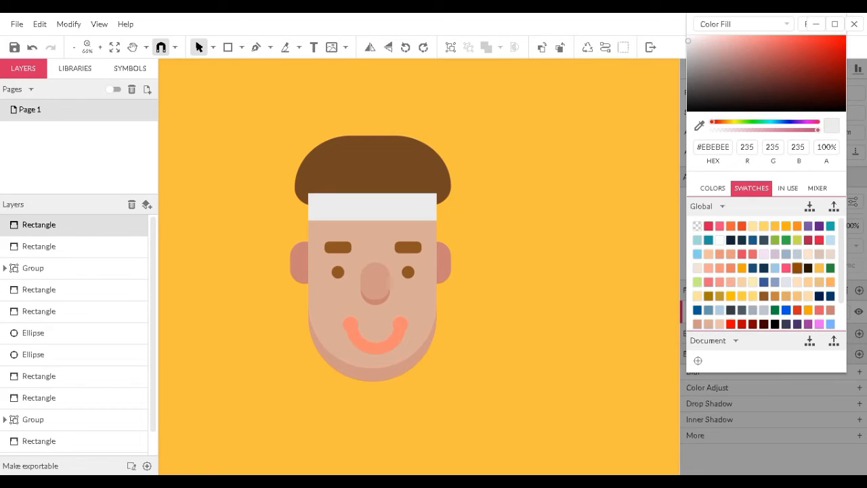
left_click(699, 126)
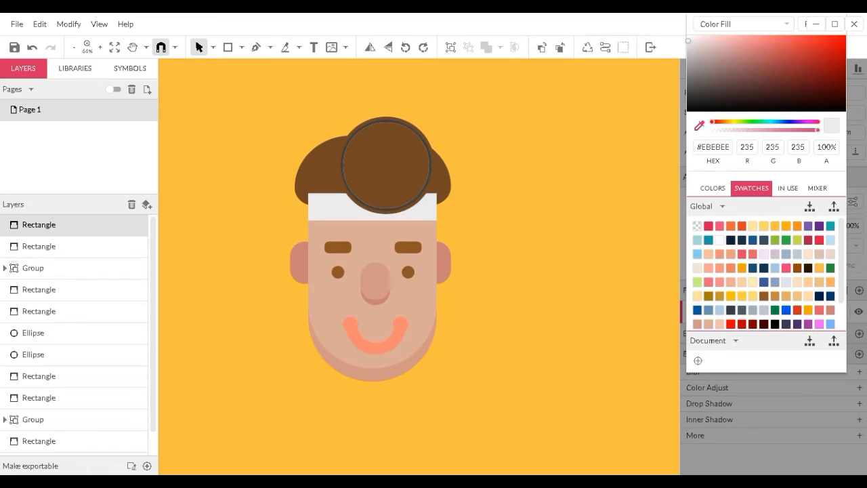
left_click(387, 164)
left_click(507, 178)
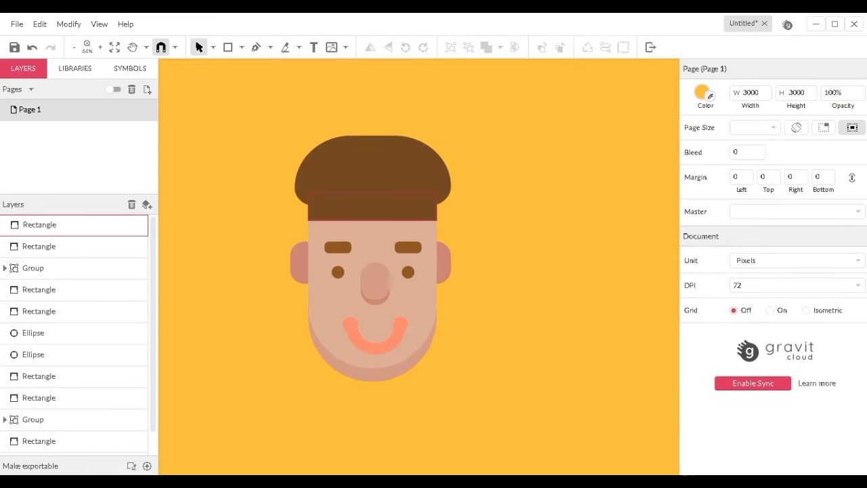
Disable uniform corners for the forehead hair strip and round only its two lower corners with the Subselect tool
left_click(393, 207)
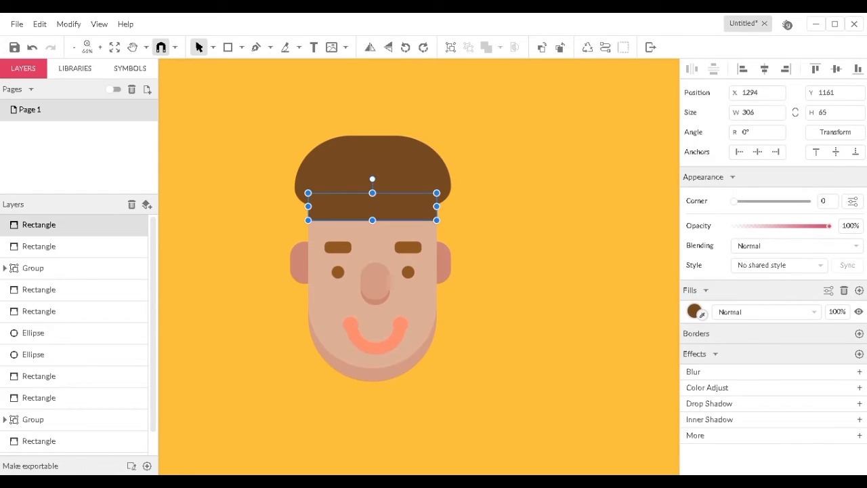
left_click(853, 201)
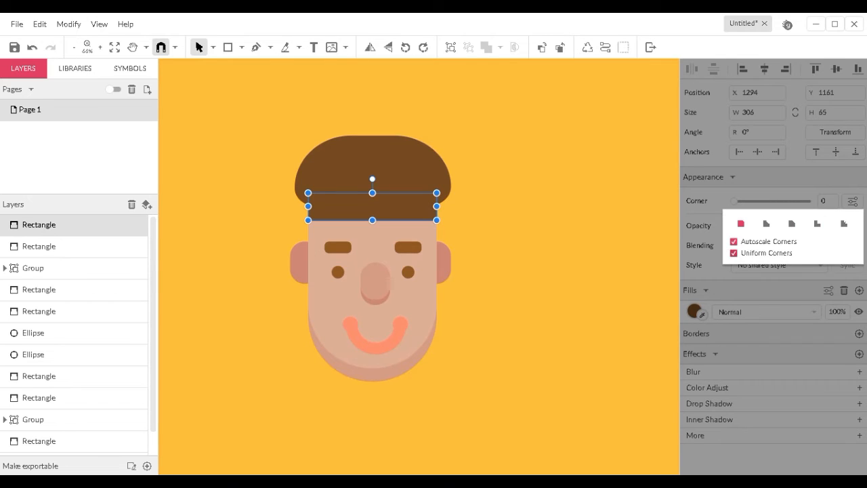
left_click(734, 253)
left_click(212, 47)
left_click(244, 84)
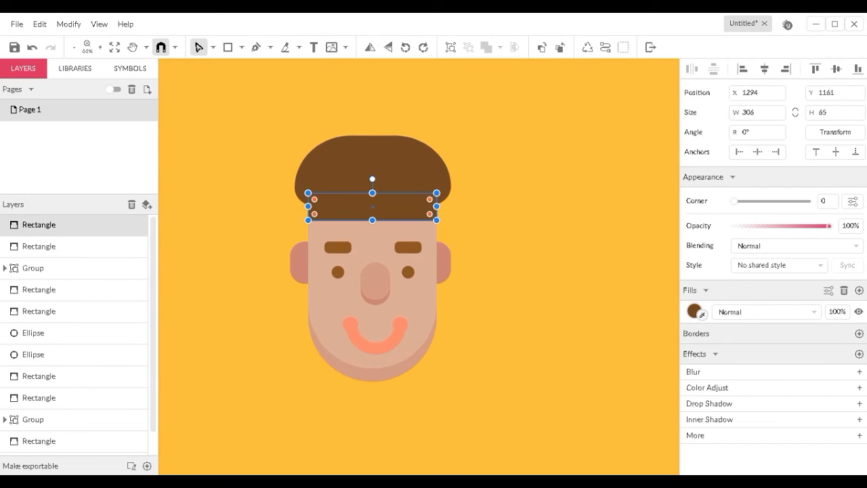
left_click_drag(430, 214, 413, 204)
left_click_drag(314, 214, 326, 205)
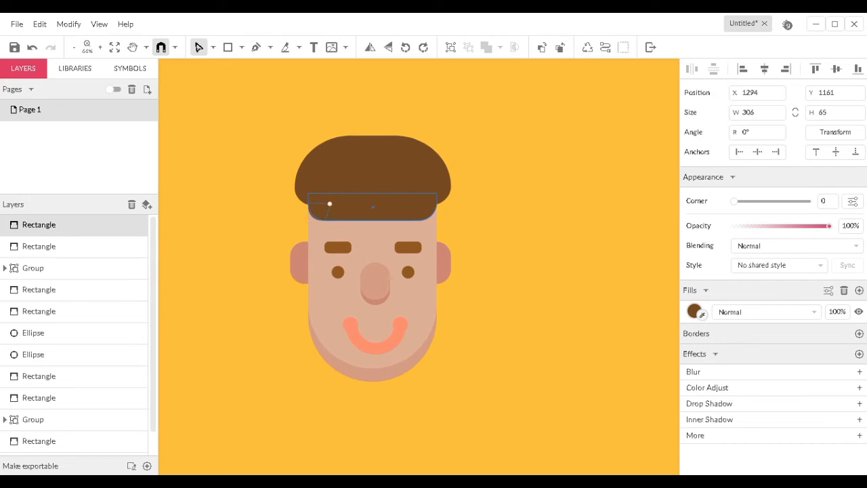
key("Escape")
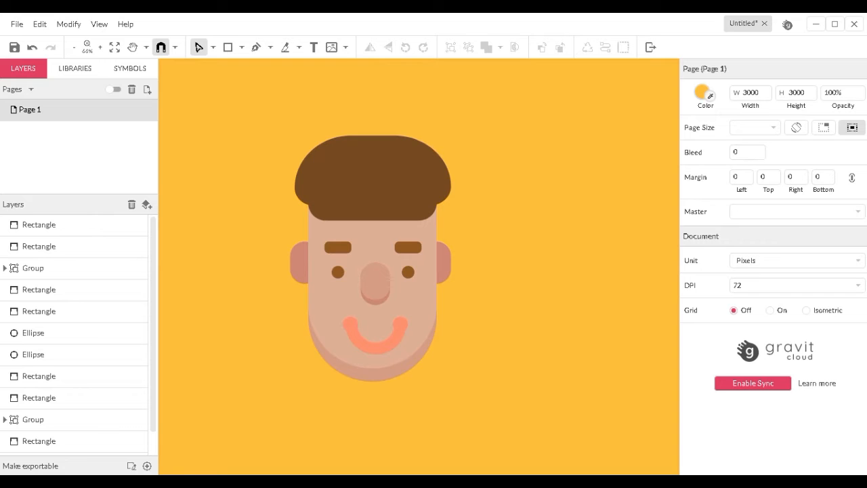
Duplicate the forehead hair strip in place and move one copy about 17 px down
left_click(68, 225)
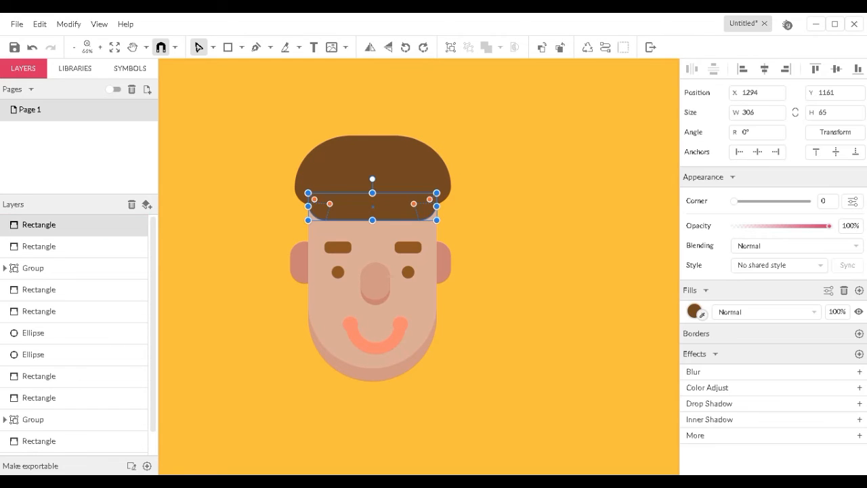
key("ctrl+z")
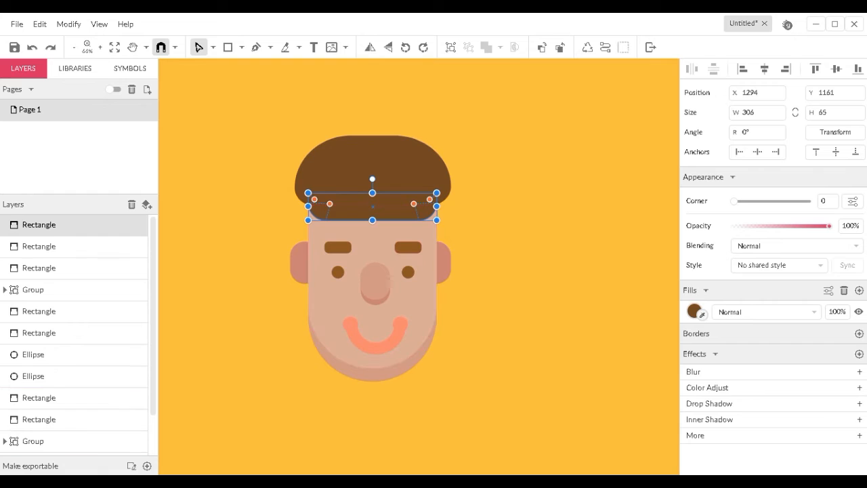
left_click_drag(372, 207, 373, 213)
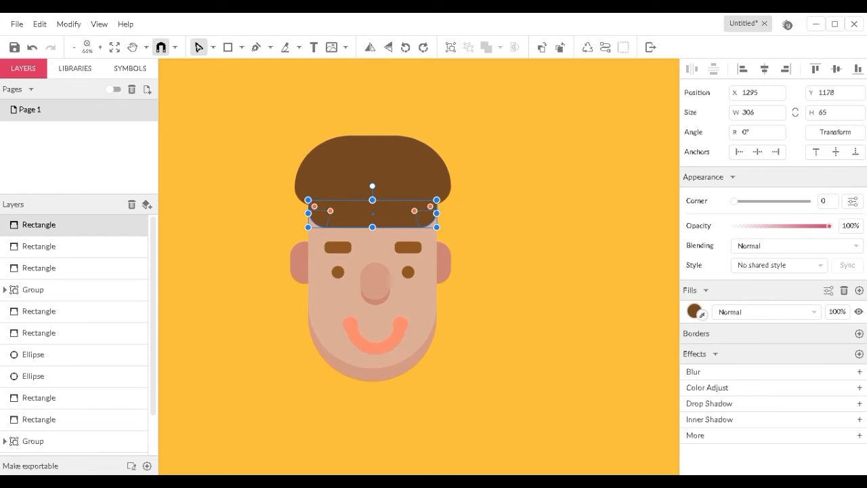
Fill the lowered strip with a very dark brown and place it behind the original hair strip as a shadow
left_click(694, 311)
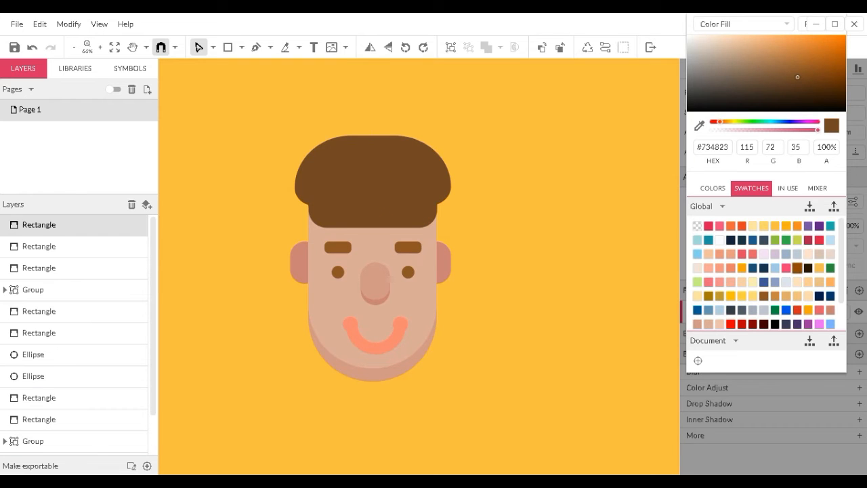
left_click(798, 268)
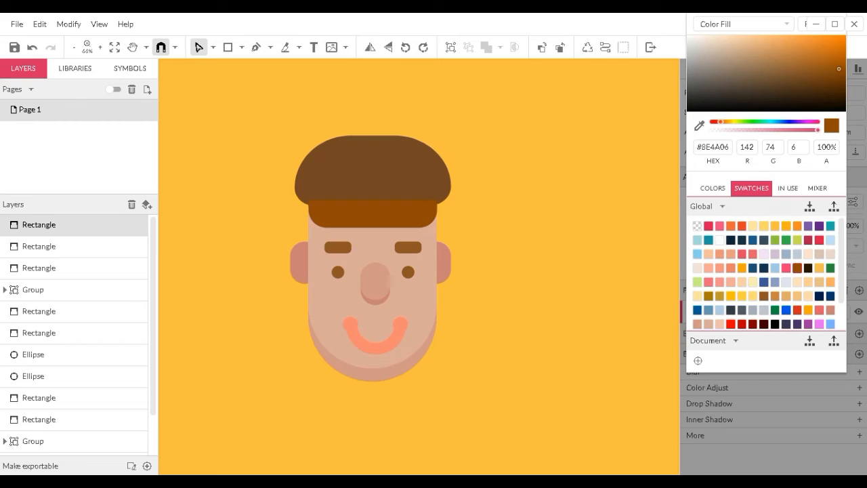
left_click(797, 88)
left_click_drag(39, 225, 38, 258)
key("Escape")
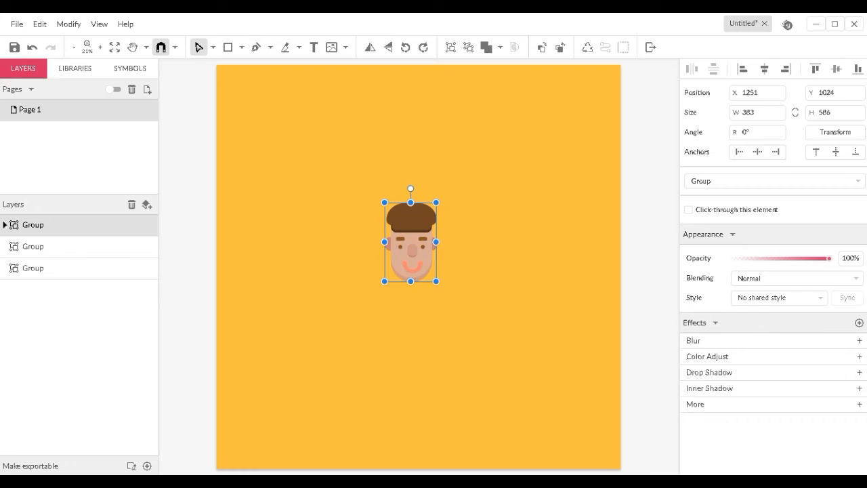
Center the grouped face vertically and horizontally on the page
left_click(837, 68)
left_click(765, 69)
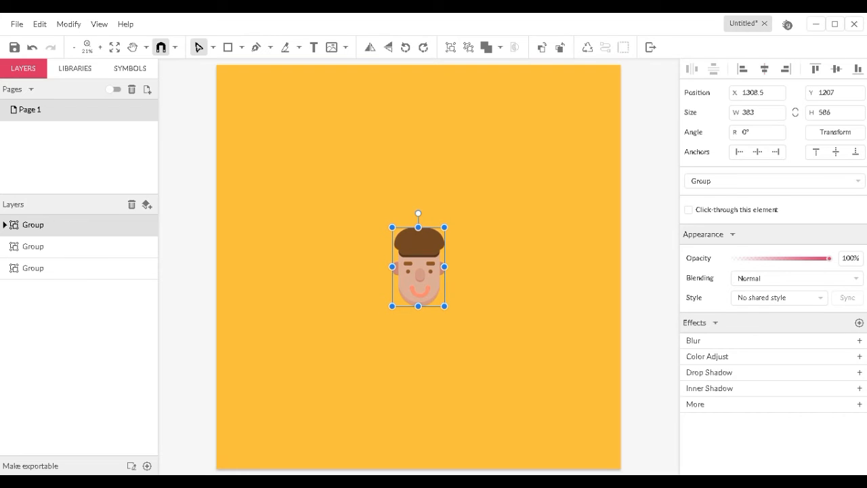
left_click(100, 48)
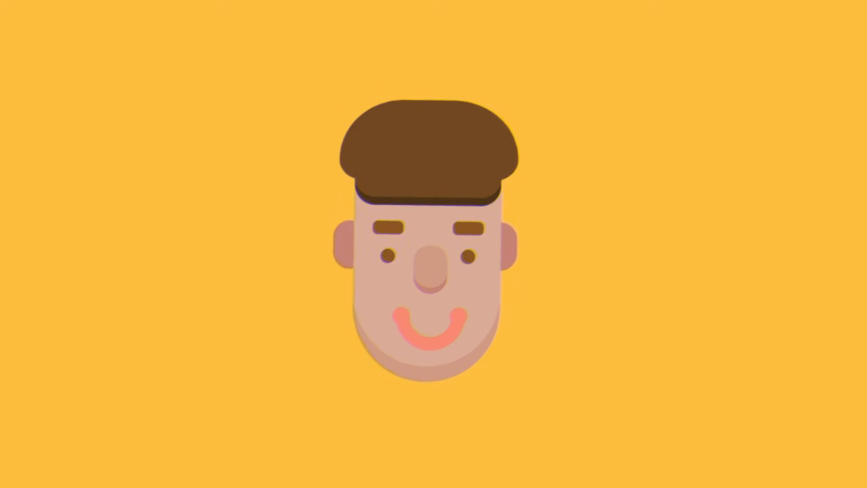